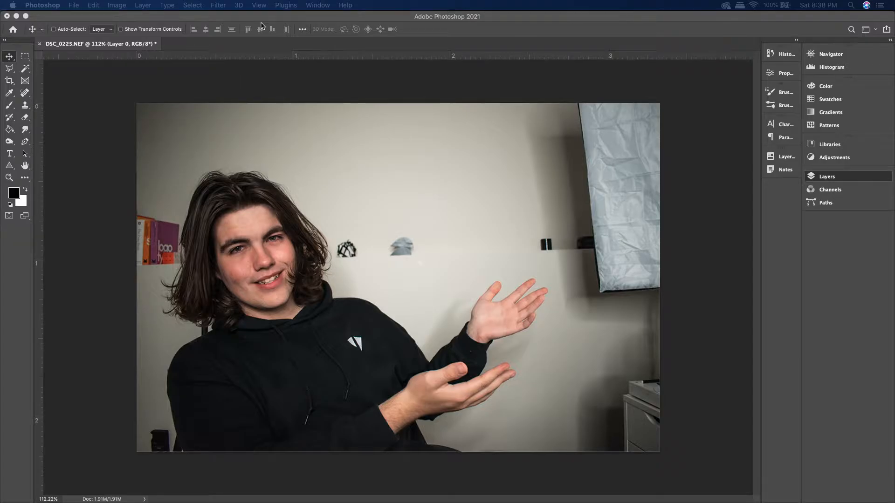
Show the layer stack, open Neural Filters for the portrait photo, and turn on Skin Smoothing.
key("F7")
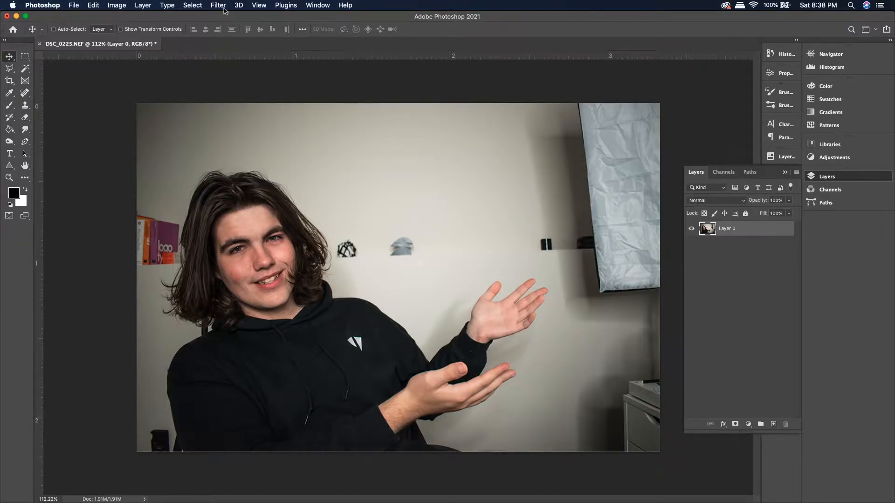
left_click(223, 8)
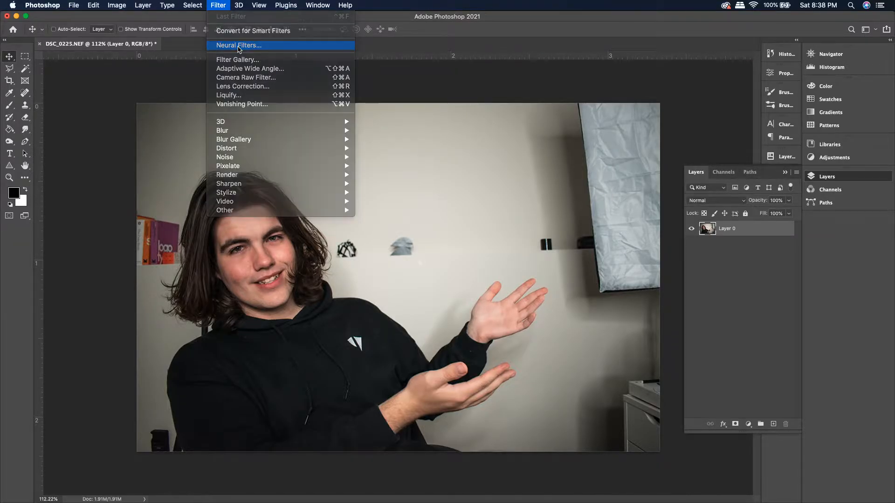
left_click(239, 45)
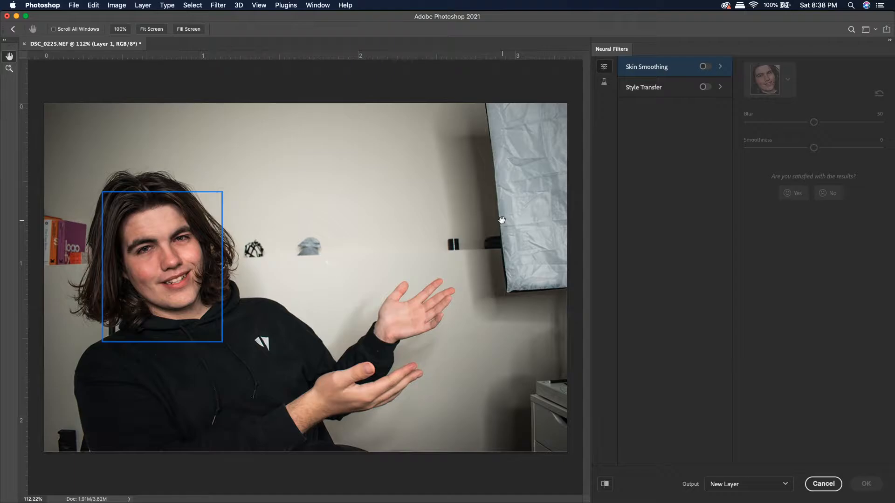
left_click(705, 68)
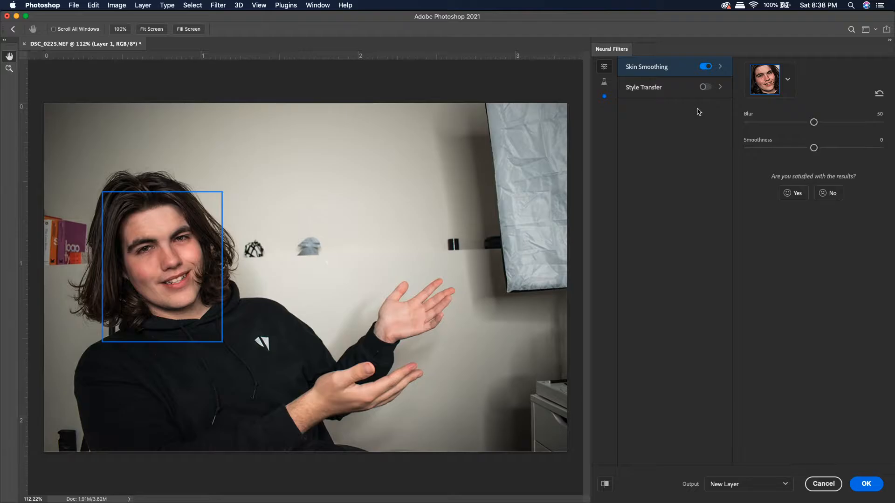
Turn on the beta Smart Portrait filter and set Happiness to 32 and Surprise to 13.
left_click(604, 82)
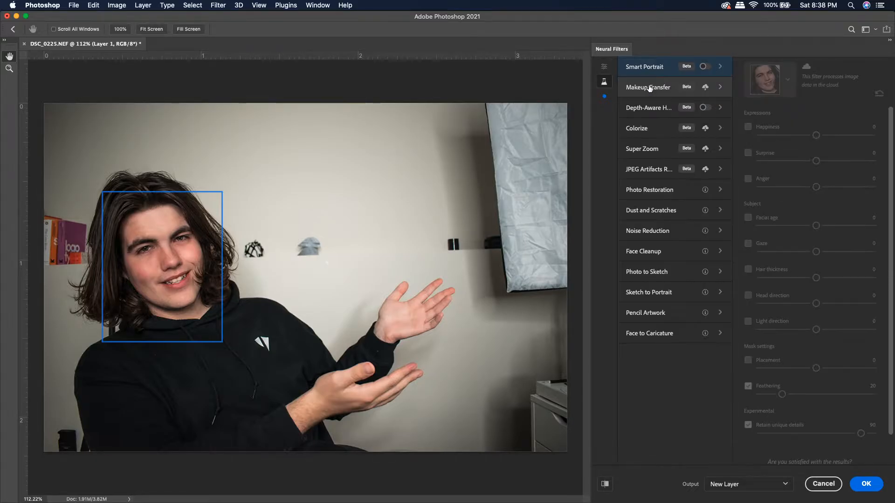
left_click(705, 66)
left_click_drag(816, 135, 825, 136)
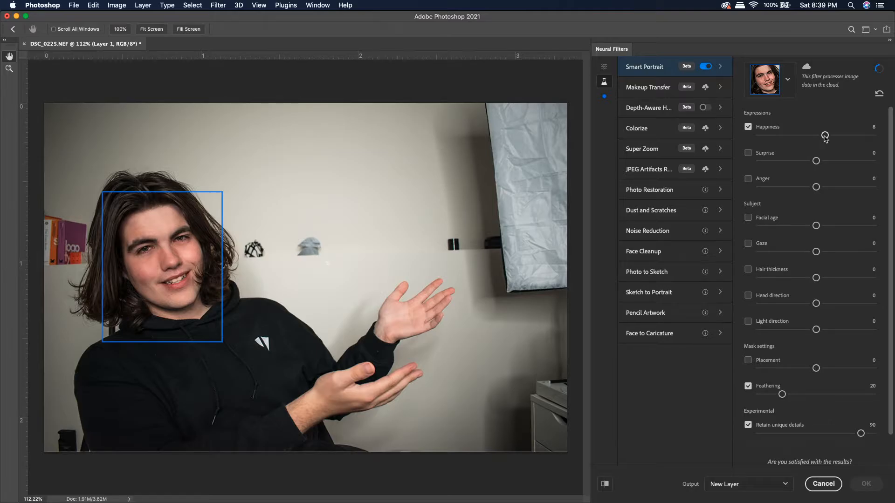
left_click_drag(825, 137, 852, 135)
left_click_drag(816, 162, 830, 160)
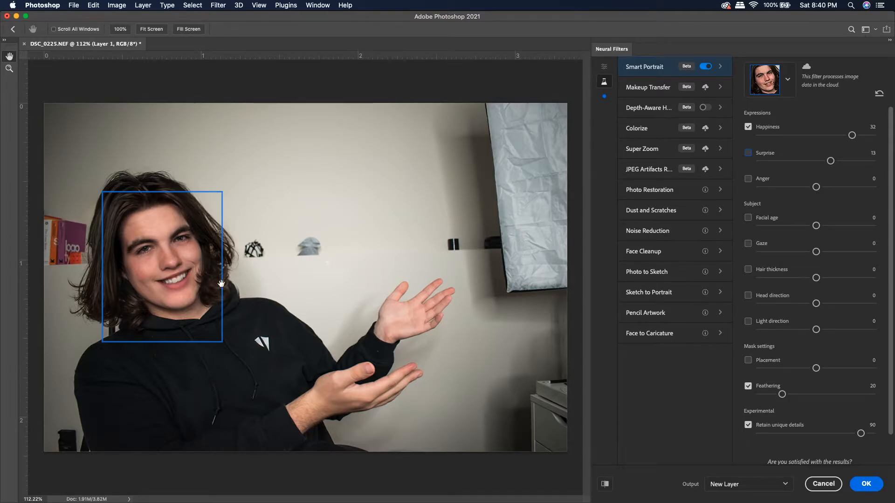
Disable the Happiness adjustment and set Anger to 50 in Smart Portrait.
left_click(748, 127)
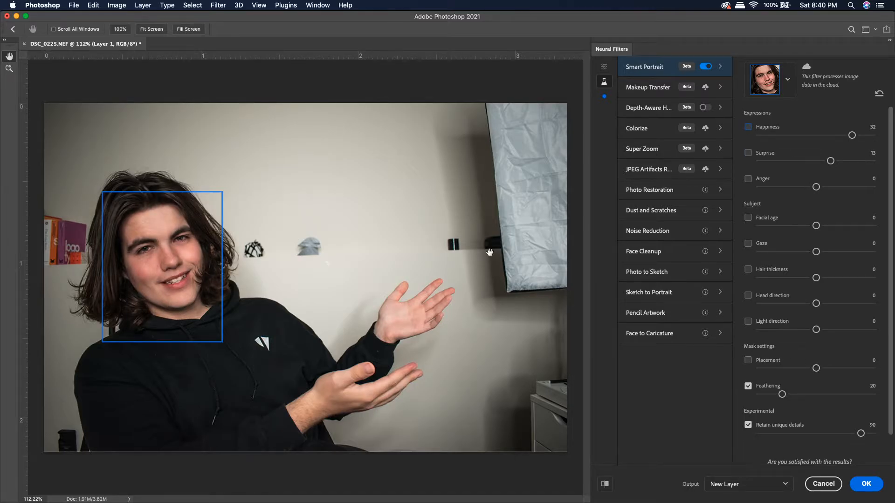
left_click_drag(815, 187, 872, 187)
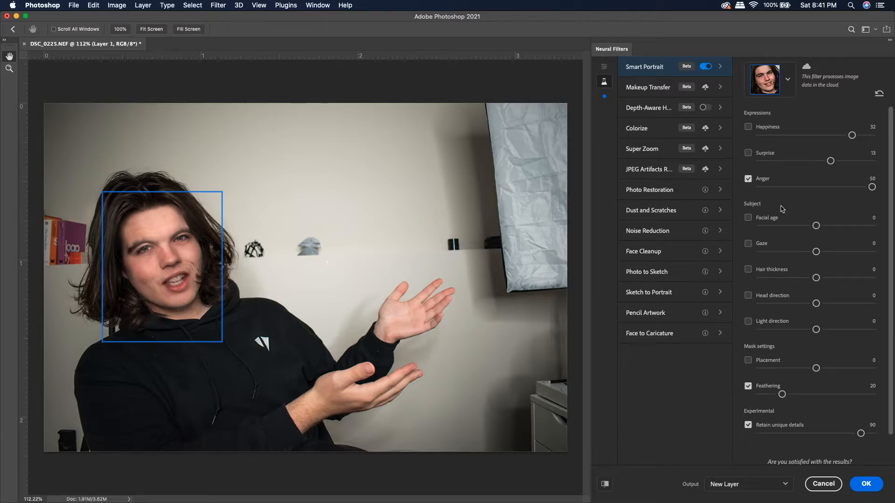
Disable the Anger adjustment and raise Facial age to its maximum in Smart Portrait.
left_click(756, 179)
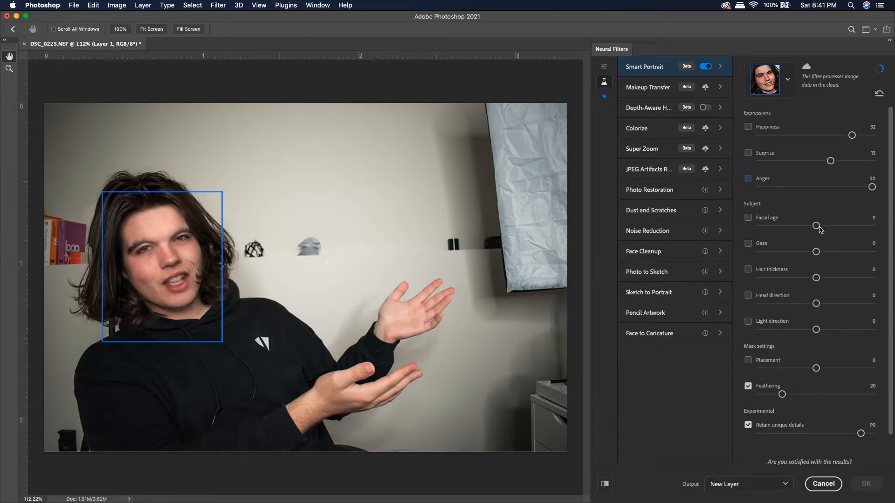
left_click_drag(817, 227, 874, 227)
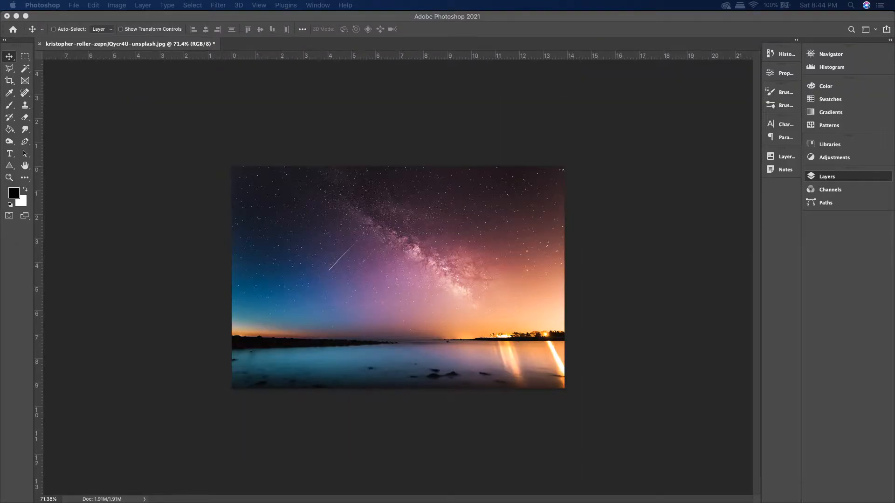
Start Sky Replacement on the starry seascape photo and choose a blue sky preset with scattered white clouds.
left_click(486, 188)
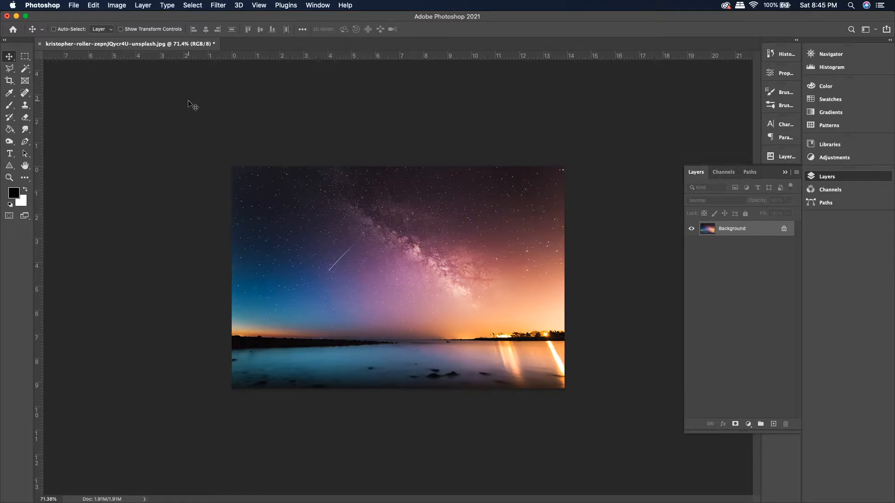
left_click(95, 4)
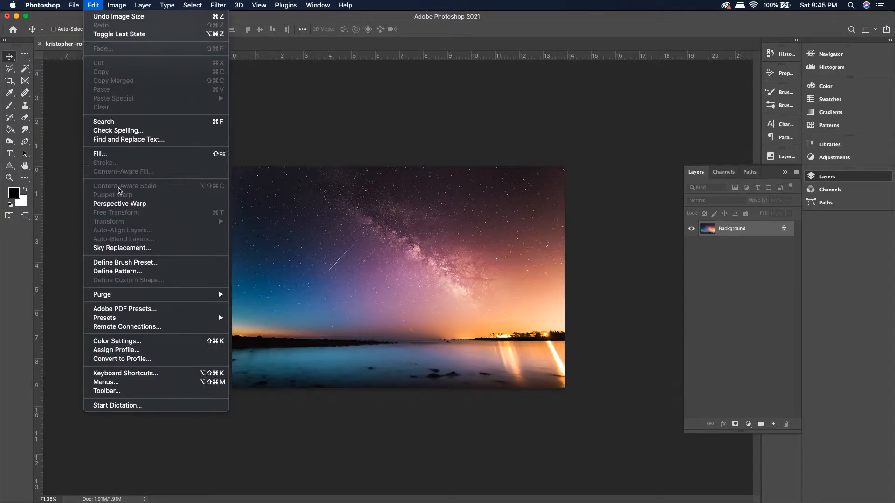
left_click(122, 248)
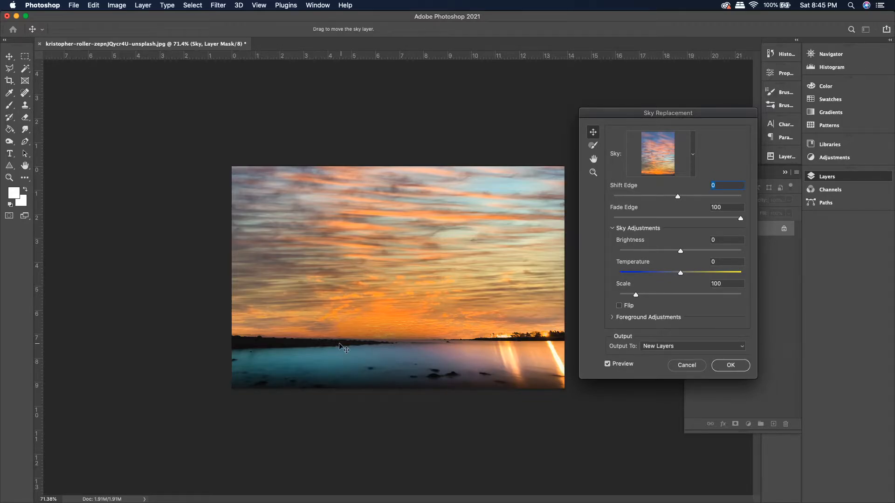
left_click(693, 154)
scroll(656, 242, "down", 1)
scroll(656, 241, "down", 1)
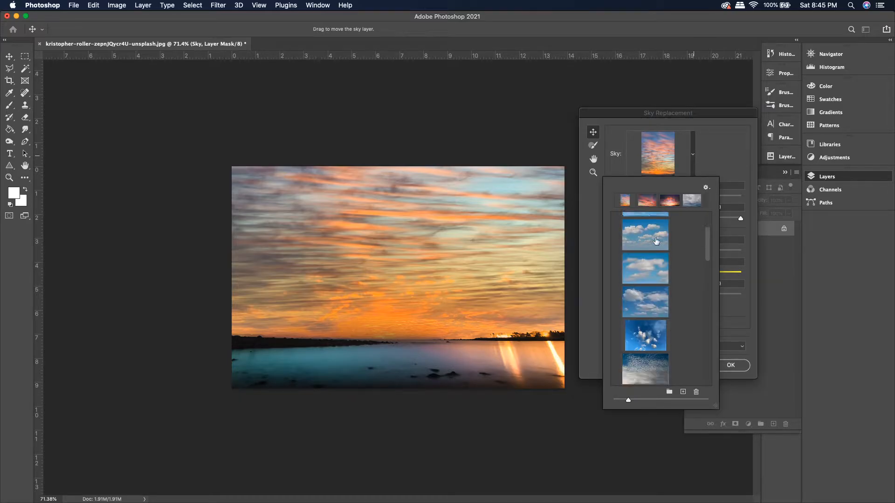
left_click(656, 238)
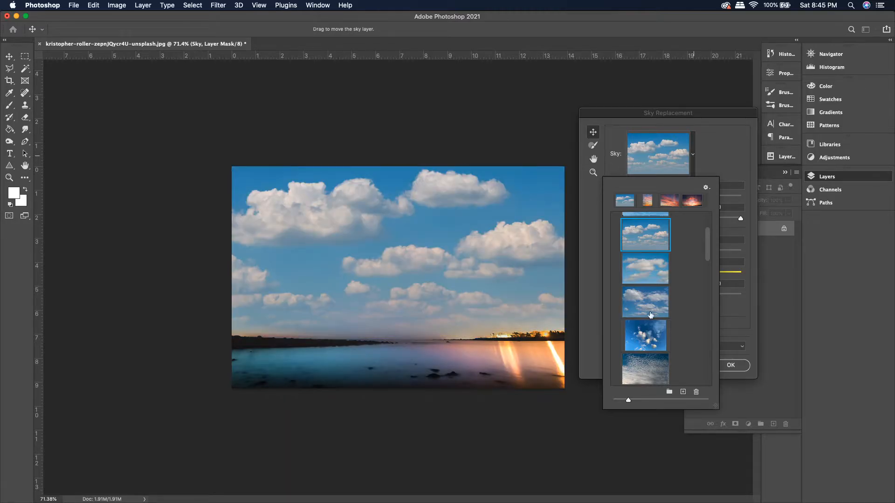
Try the wispy dark blue sky, the grey overcast sky and the first preset in the Sunsets group.
scroll(651, 314, "down", 3)
left_click(654, 278)
scroll(652, 298, "down", 4)
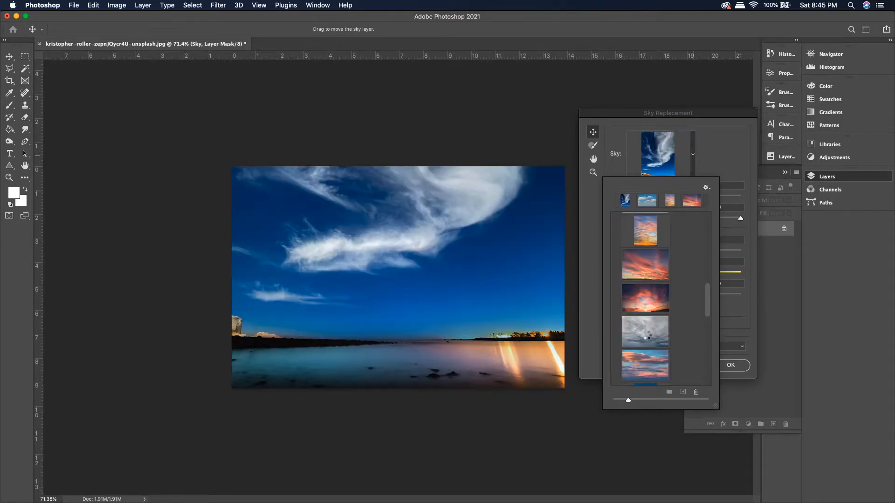
left_click(646, 339)
scroll(646, 345, "down", 3)
left_click(646, 363)
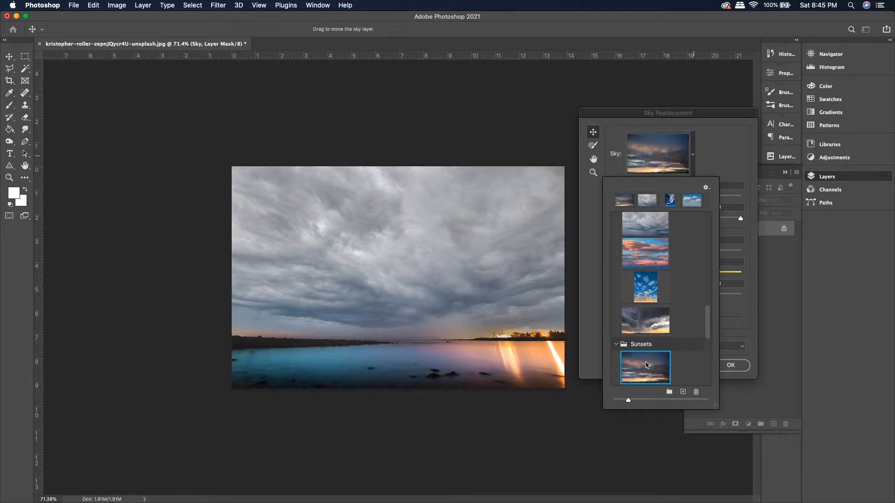
scroll(646, 326, "down", 3)
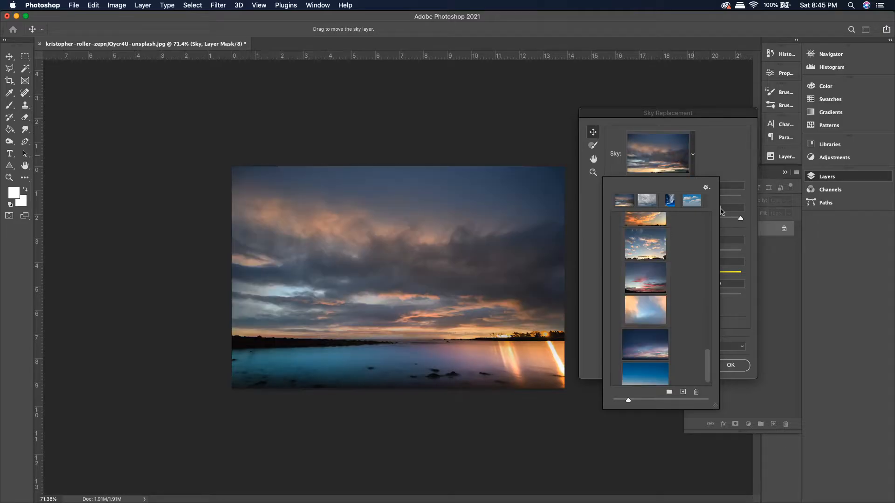
Adjust the replacement sky to Shift Edge -95, Fade Edge 78 and Scale 231.
left_click(693, 155)
mouse_move(678, 200)
left_mouse_down()
mouse_move(641, 200)
mouse_move(711, 199)
left_mouse_up()
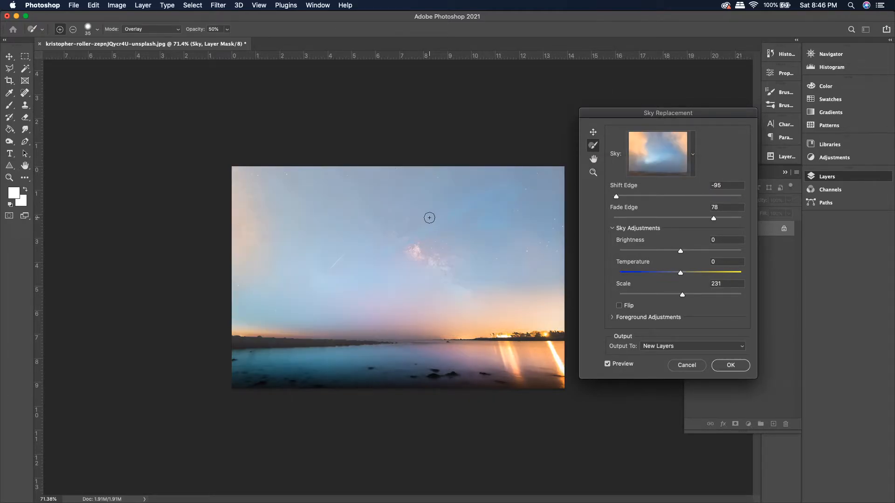
Paint the replacement sky over the remaining Milky Way with the Sky Brush at size 250, and cancel Sky Replacement.
key("bracketright")
key("bracketright")
key("bracketright")
key("bracketright")
key("bracketright")
key("bracketright")
key("bracketright")
key("bracketright")
key("bracketright")
key("bracketright")
key("bracketright")
key("bracketright")
left_click_drag(285, 237, 247, 216)
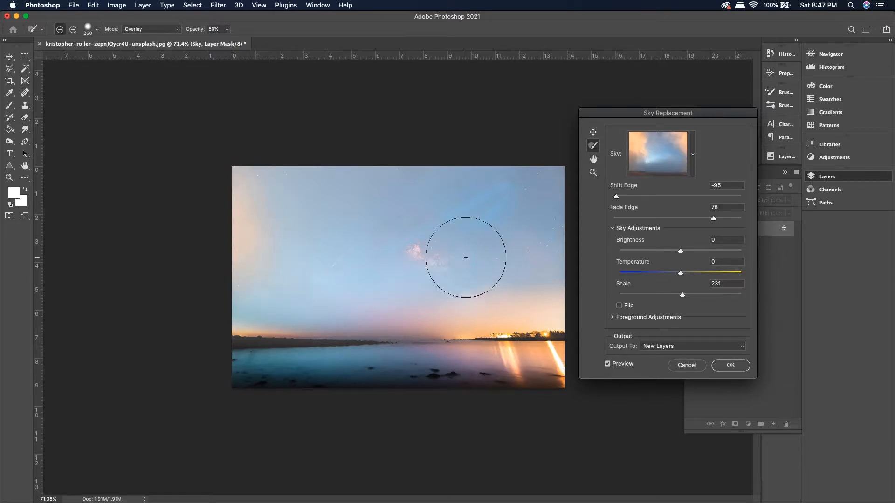
mouse_move(466, 257)
left_mouse_down()
mouse_move(399, 246)
mouse_move(439, 251)
mouse_move(433, 259)
mouse_move(408, 247)
left_mouse_up()
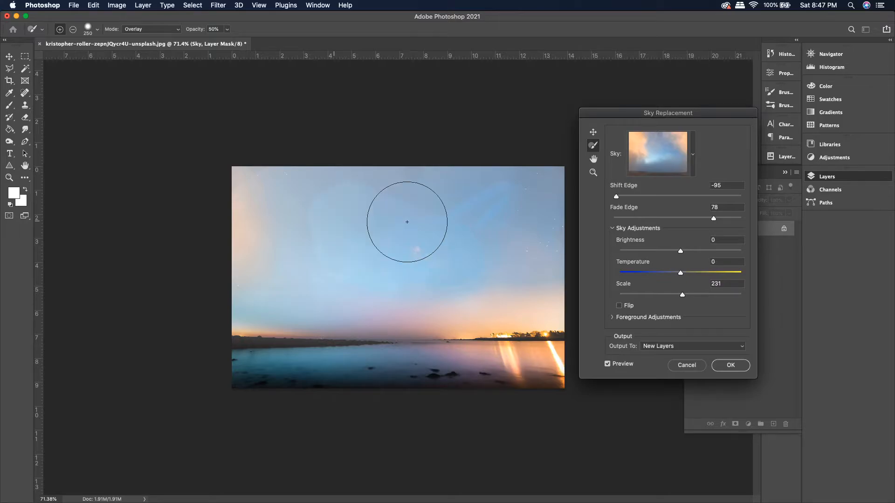
left_click(687, 365)
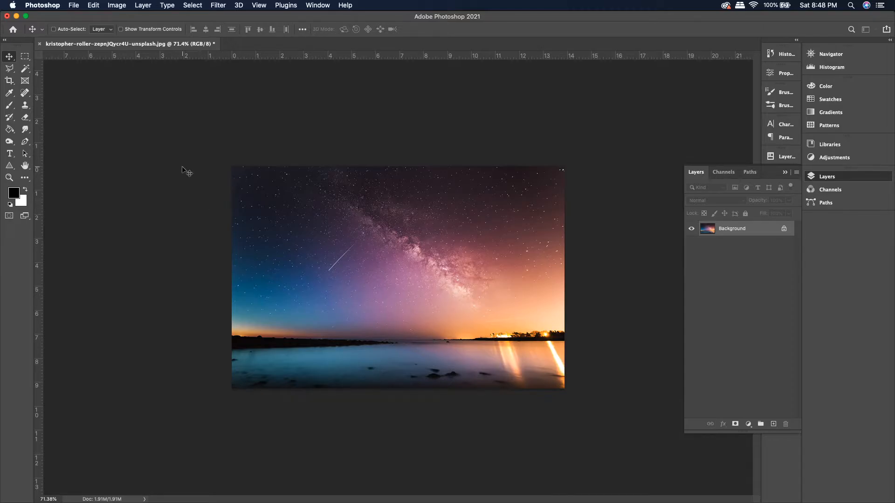
left_click(345, 5)
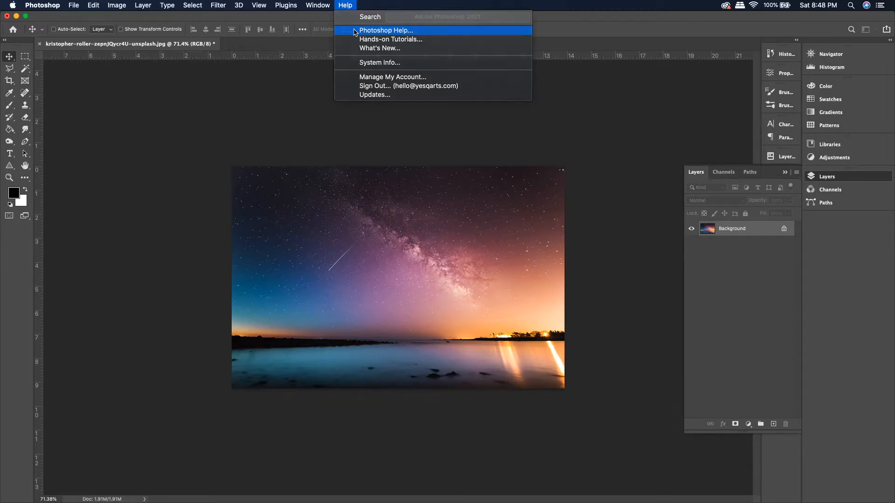
left_click(368, 30)
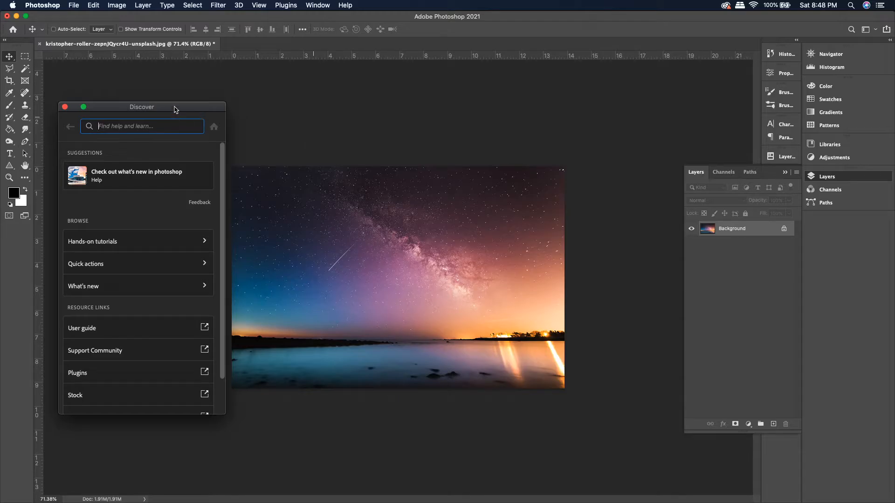
left_click_drag(69, 109, 68, 109)
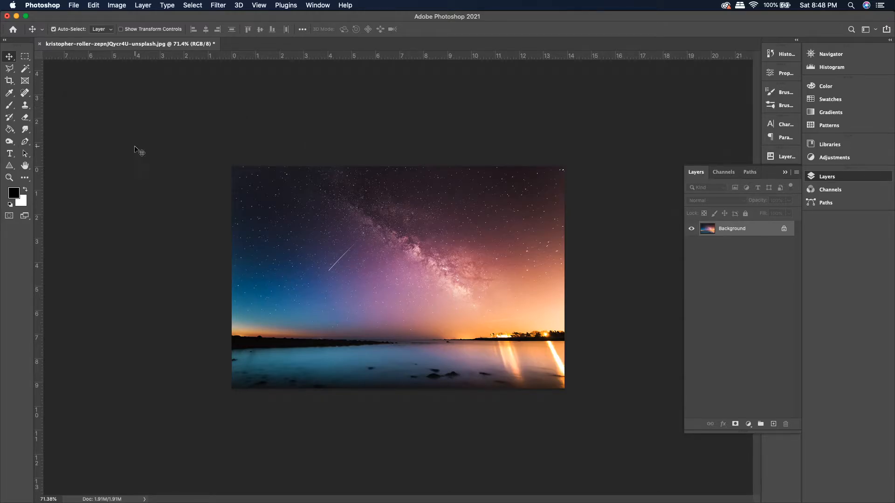
Search the Discover window for "replace sky" and open the Enhance image quick action.
key("super+f")
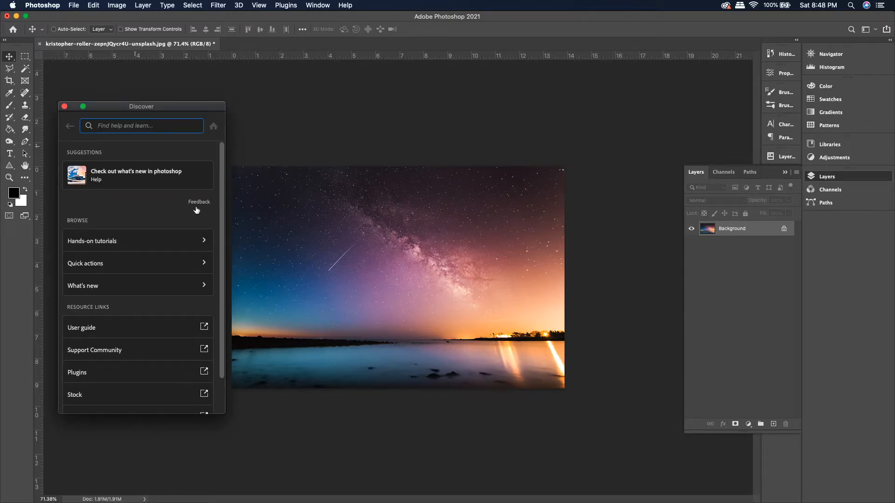
type("replace sky")
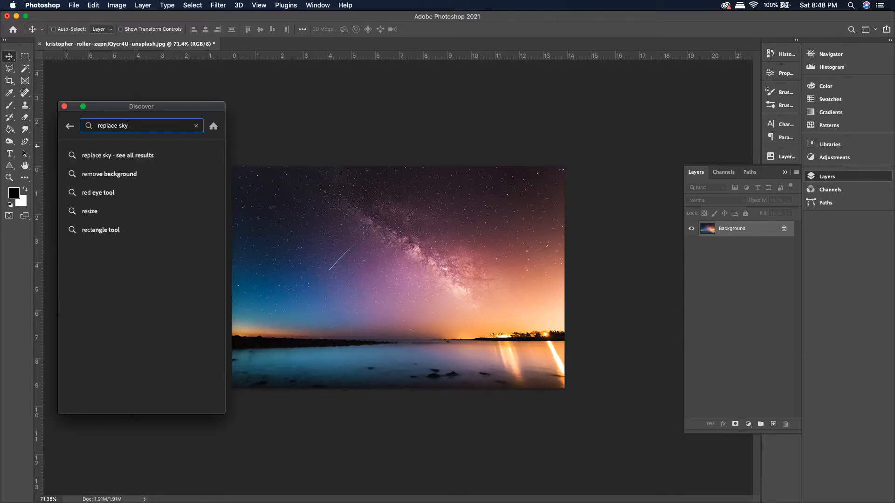
left_click(87, 214)
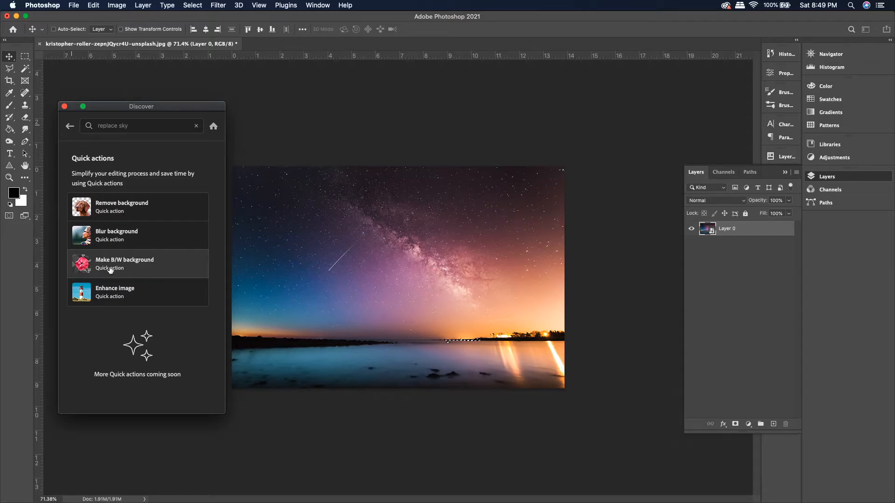
left_click(124, 301)
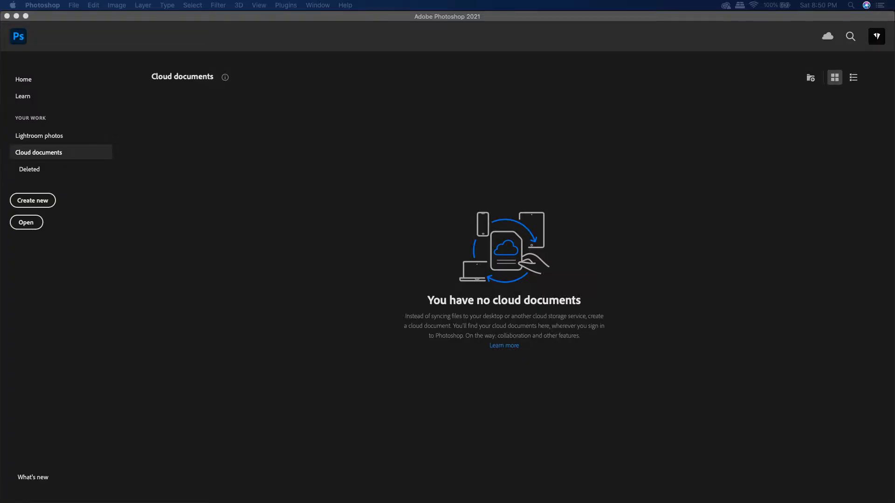
Open Version History from the Cloud documents home screen.
left_click(609, 242)
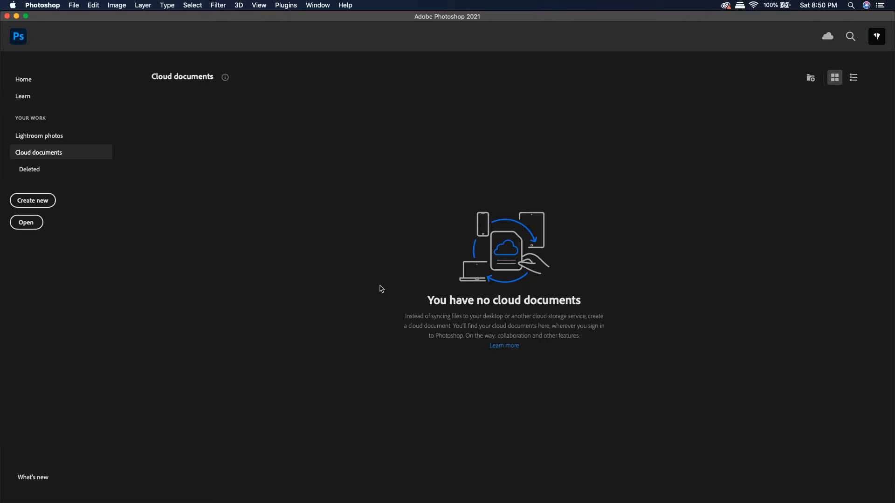
left_click(74, 5)
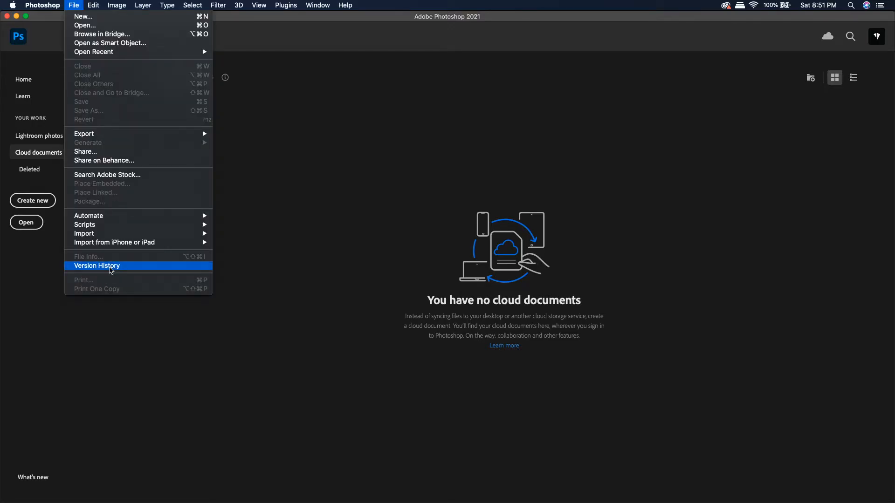
left_click(111, 270)
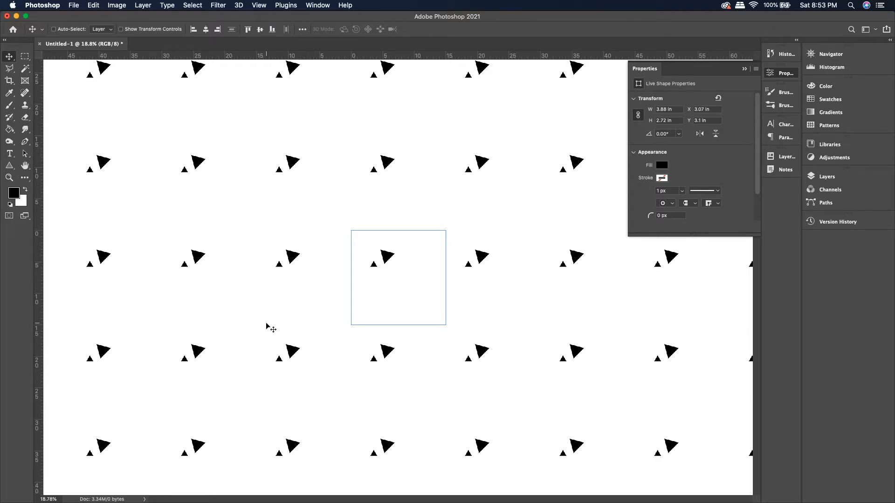
Duplicate the layer of the larger, rotated triangle in the repeating pattern document.
scroll(299, 303, "up", 1)
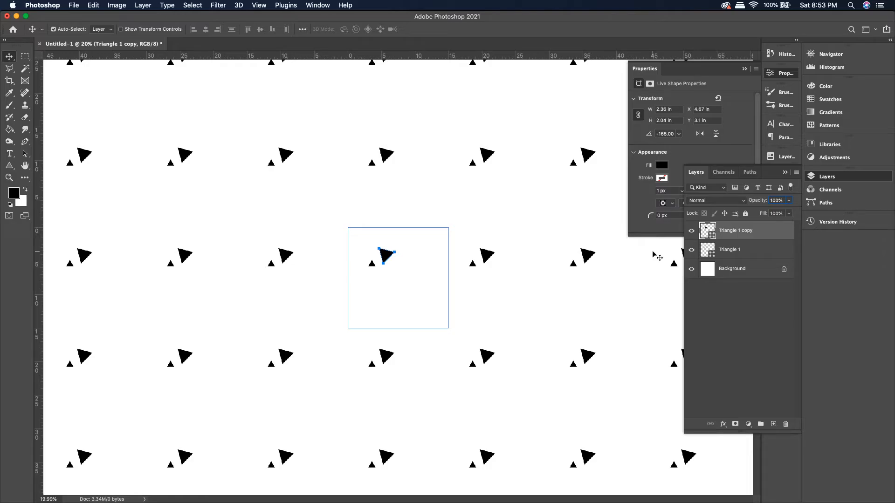
key("super+j")
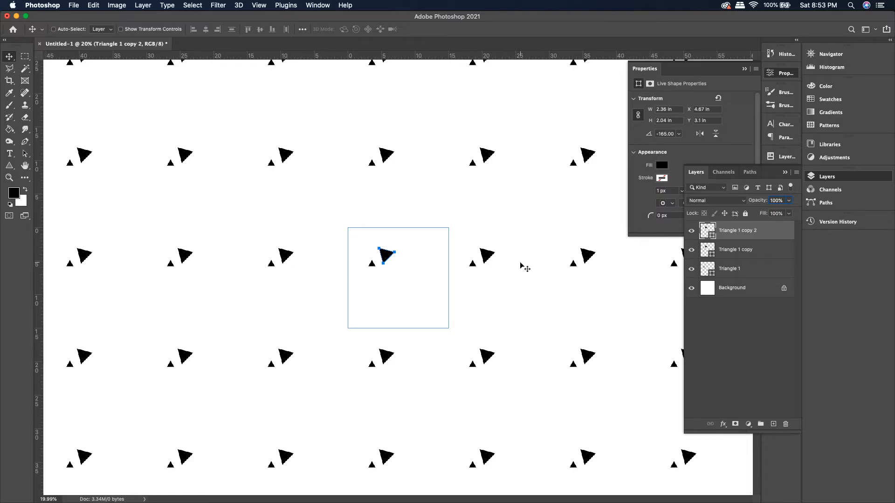
Place the duplicated triangle across the tile's right edge, scaled to about 470% and rotated about 48 degrees.
left_click_drag(432, 264, 454, 294)
key("super+t")
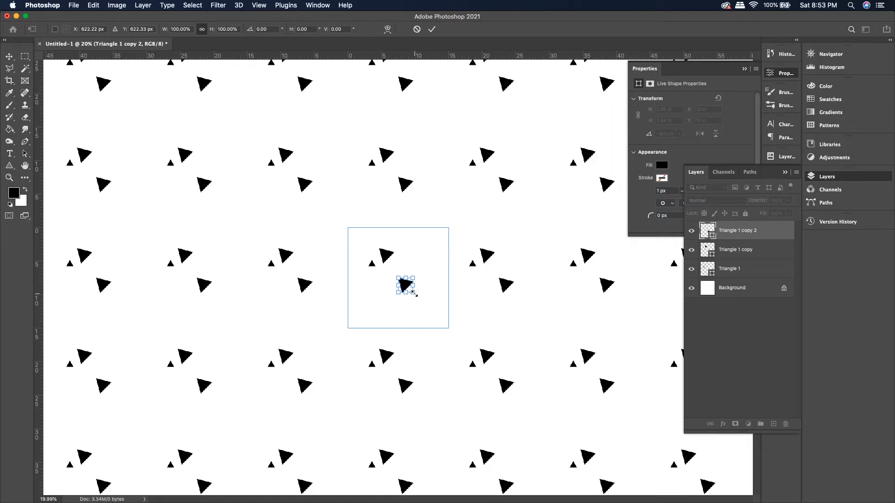
left_click_drag(412, 293, 433, 318)
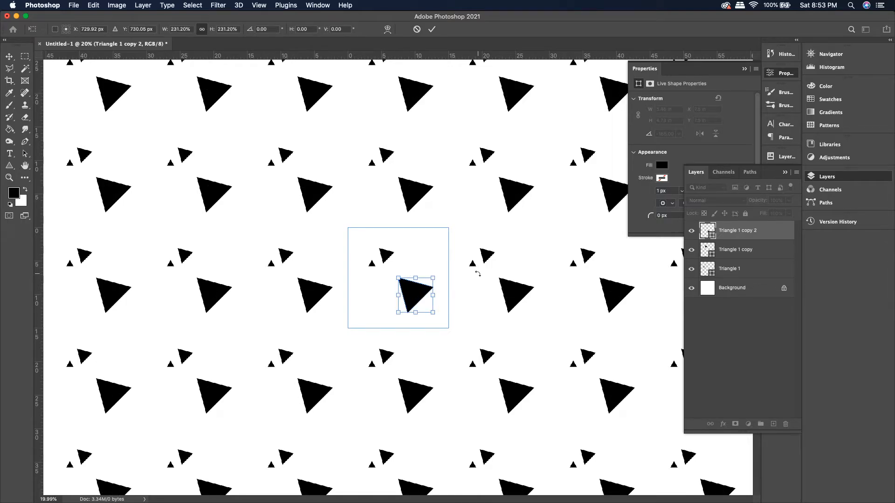
mouse_move(478, 274)
left_mouse_down()
mouse_move(460, 320)
mouse_move(466, 282)
left_mouse_up()
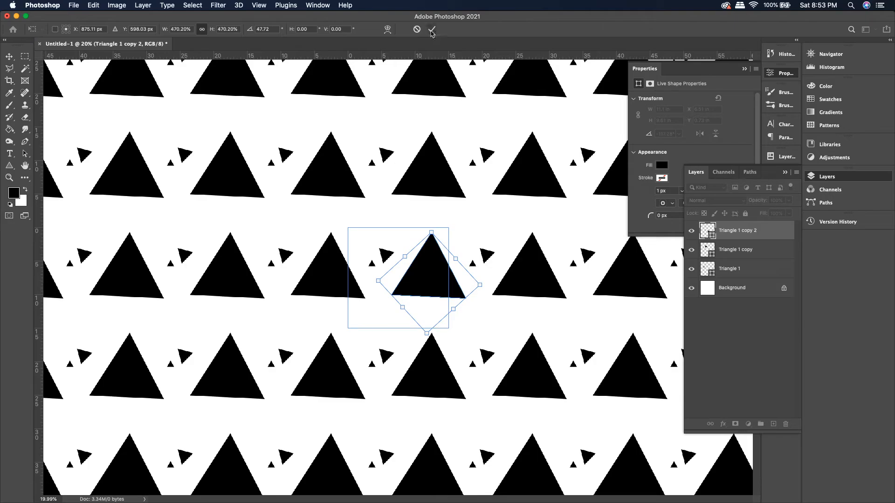
left_click(432, 29)
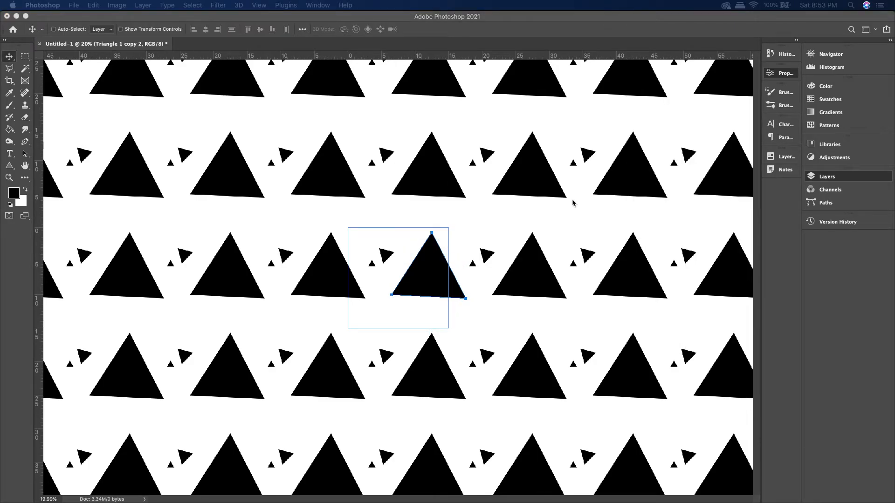
left_click(259, 5)
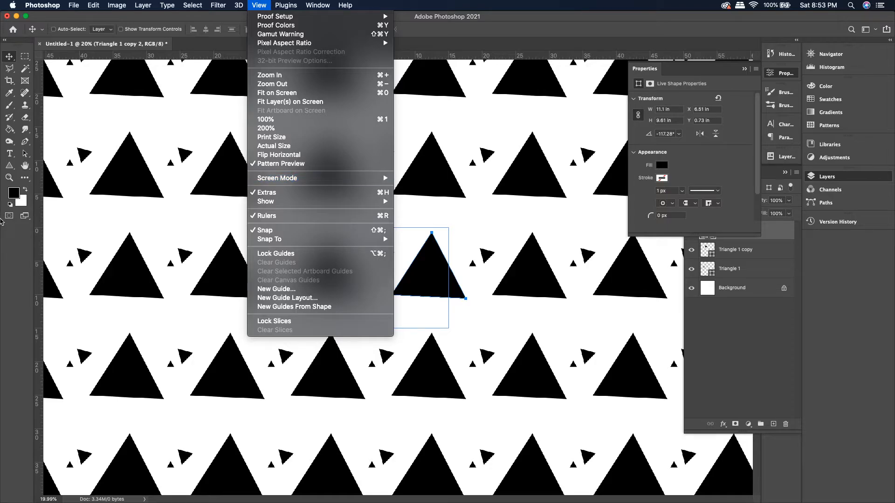
left_click(469, 254)
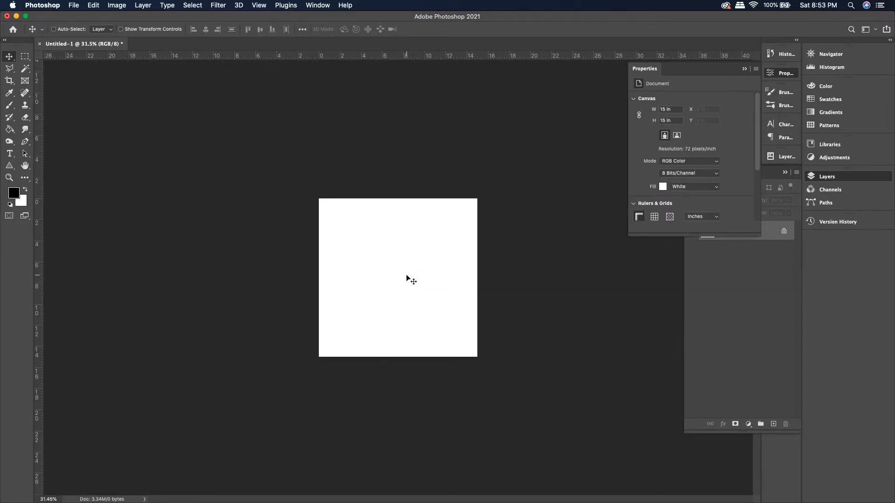
Try a three-sided polygon of 100 by 100 px with the Polygon tool.
scroll(407, 275, "up", 1)
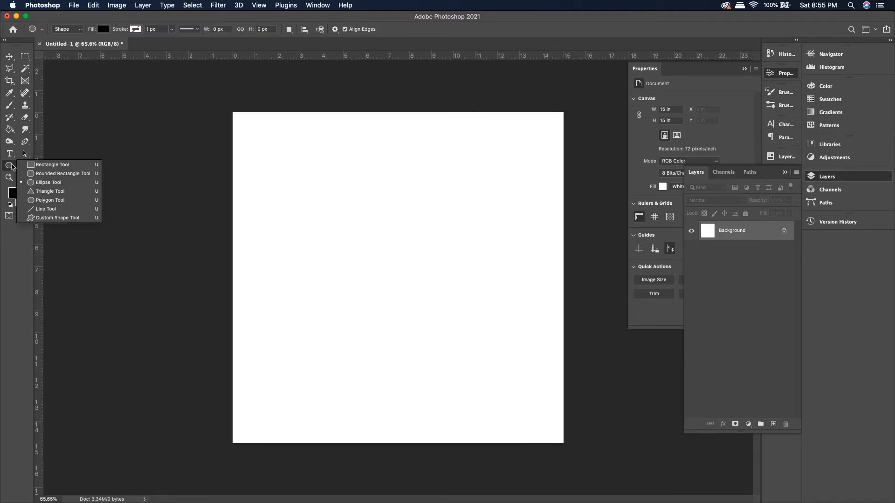
left_click(43, 200)
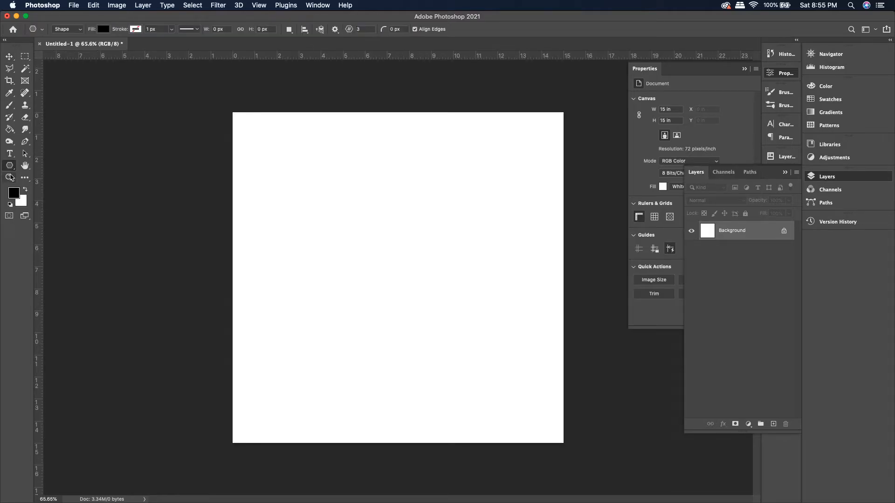
right_click(9, 166)
left_click(38, 191)
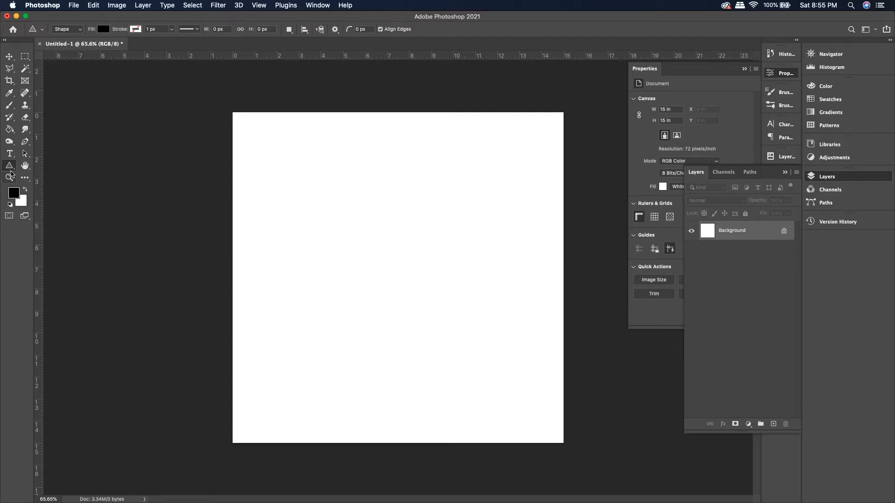
right_click(9, 166)
left_click(34, 199)
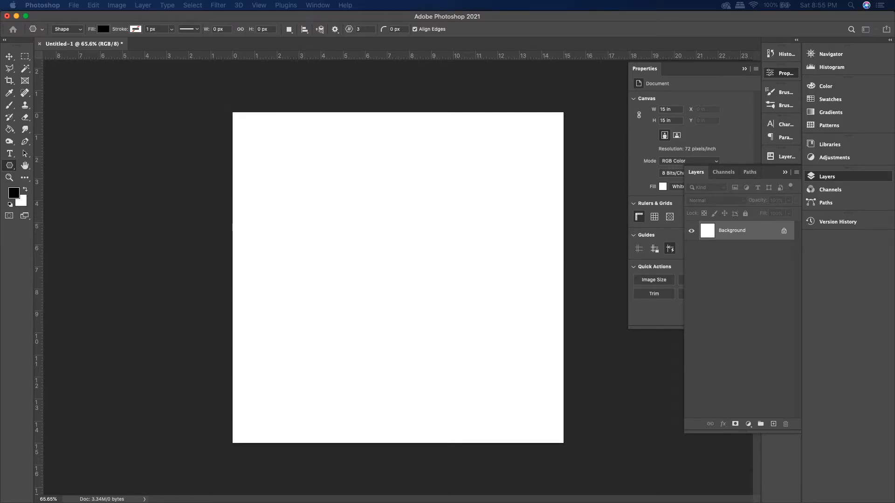
left_click_drag(657, 186, 450, 186)
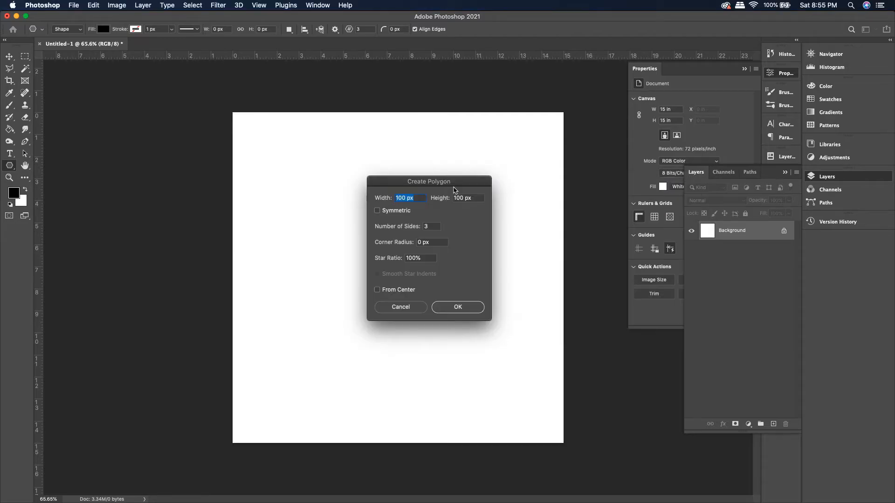
left_click(460, 307)
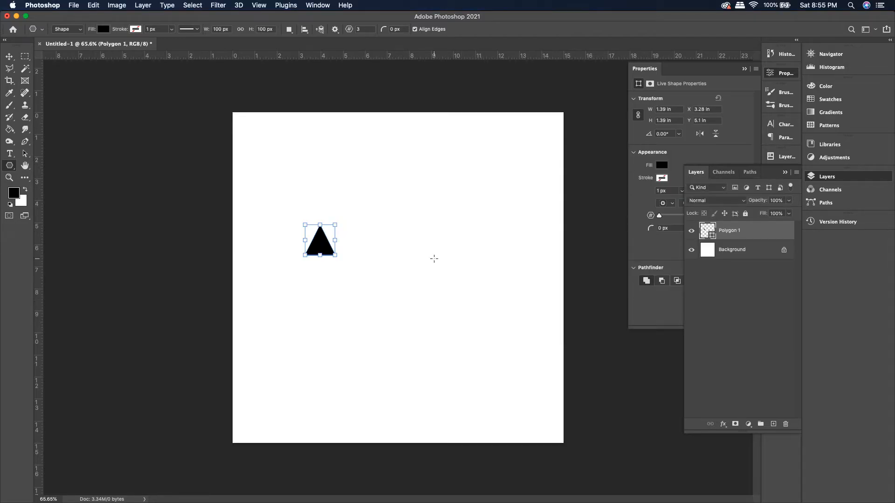
key("super+z")
Draw a black triangle about 1.65 in wide and 1.43 in high on the blank canvas with the Triangle tool.
left_click(9, 165)
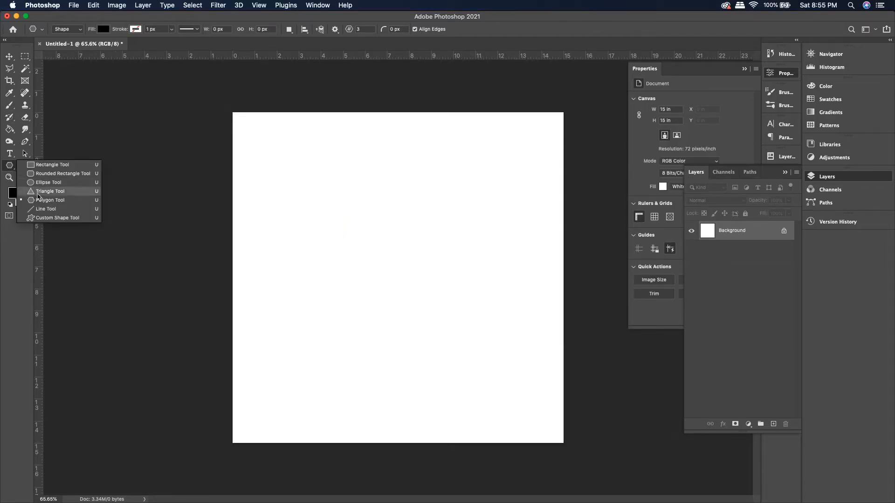
left_click(38, 191)
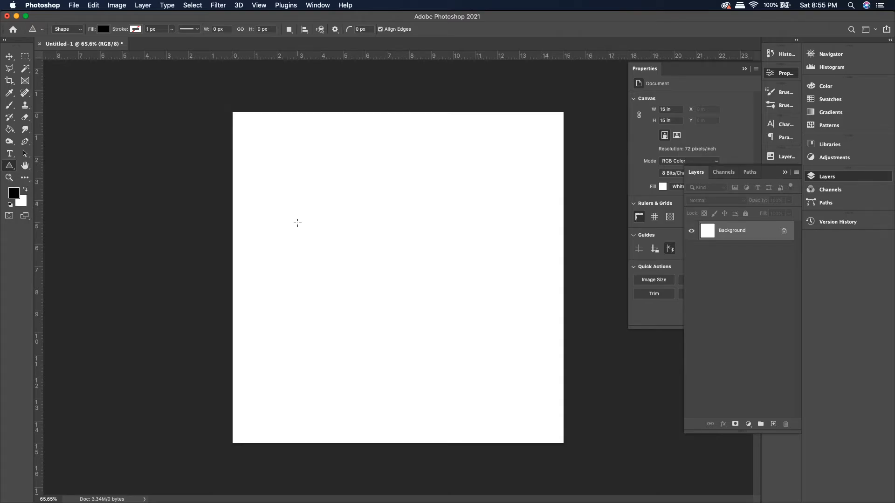
left_click_drag(303, 225, 340, 256)
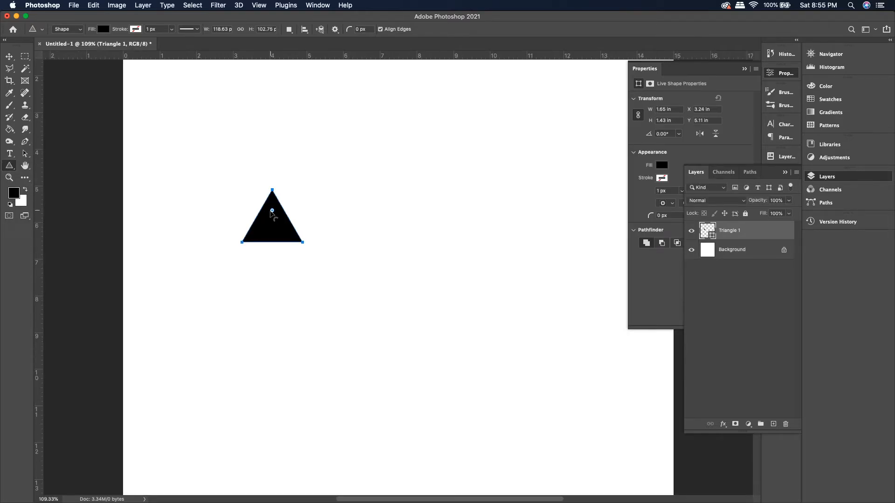
Round the triangle's corners on the canvas to a radius of about 15 px.
left_click_drag(271, 213, 270, 215)
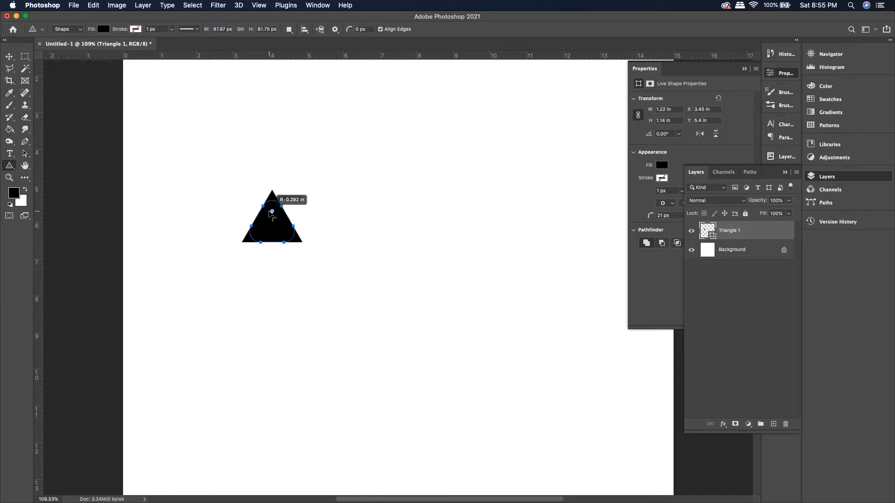
left_click_drag(270, 213, 271, 210)
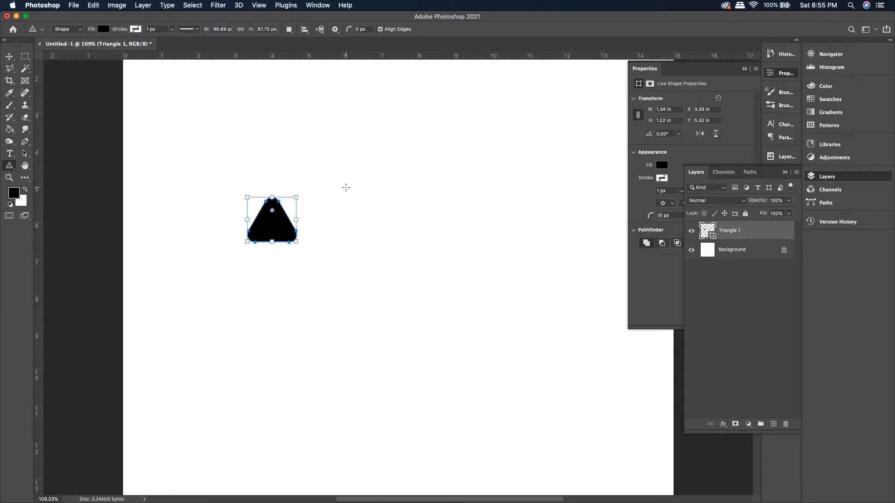
left_click(16, 57)
scroll(299, 330, "down", 2)
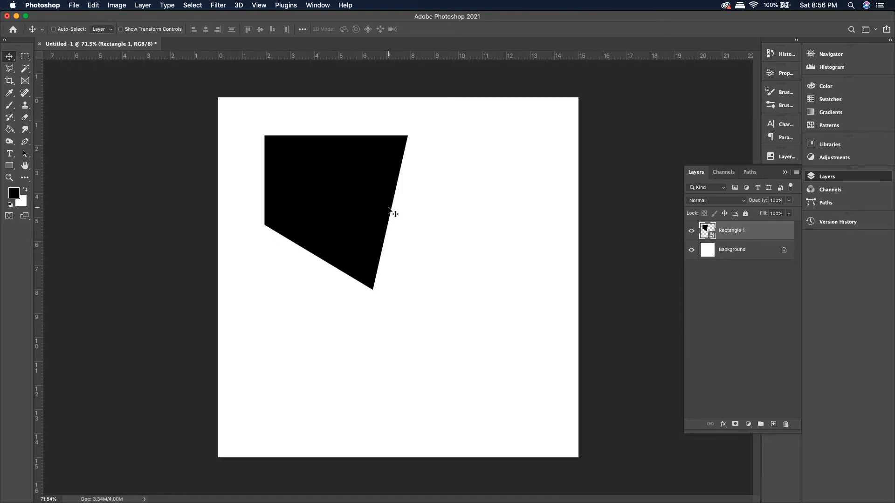
Delete the distorted rectangle layer from the canvas.
key("super")
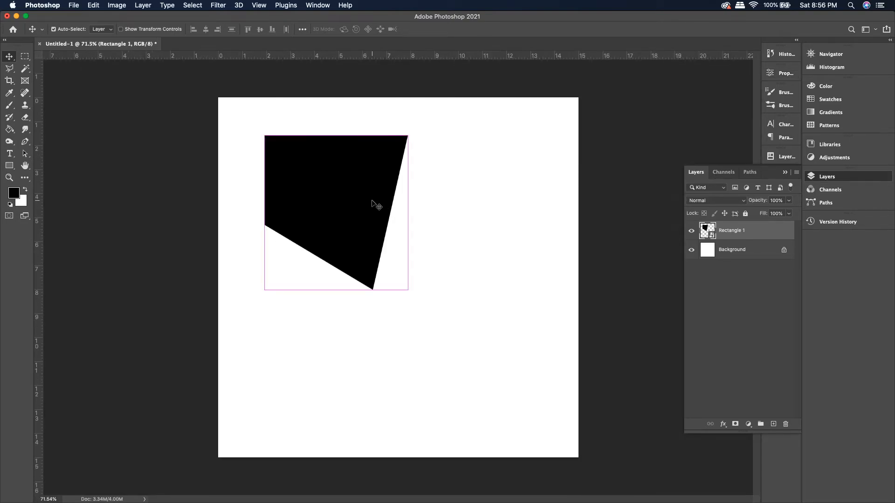
left_click_drag(371, 199, 511, 249)
key("Delete")
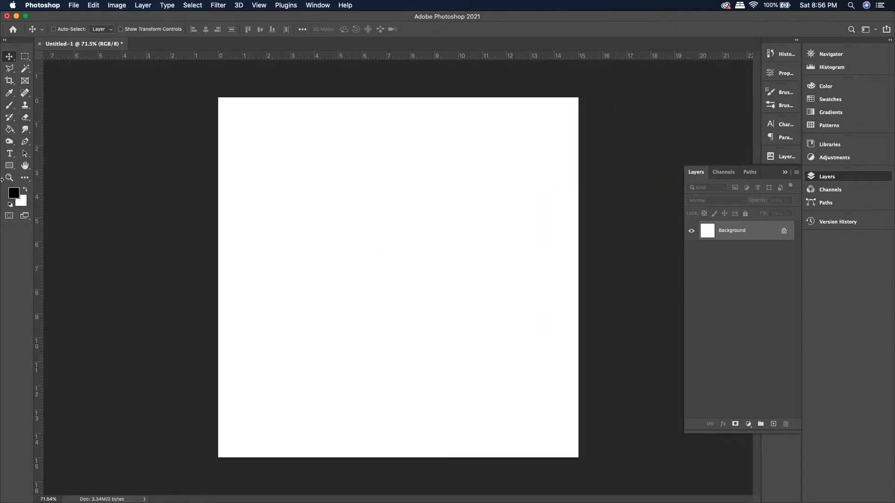
Draw a black rectangle about 11 in wide and 6.21 in high across the middle of the canvas.
left_click(9, 166)
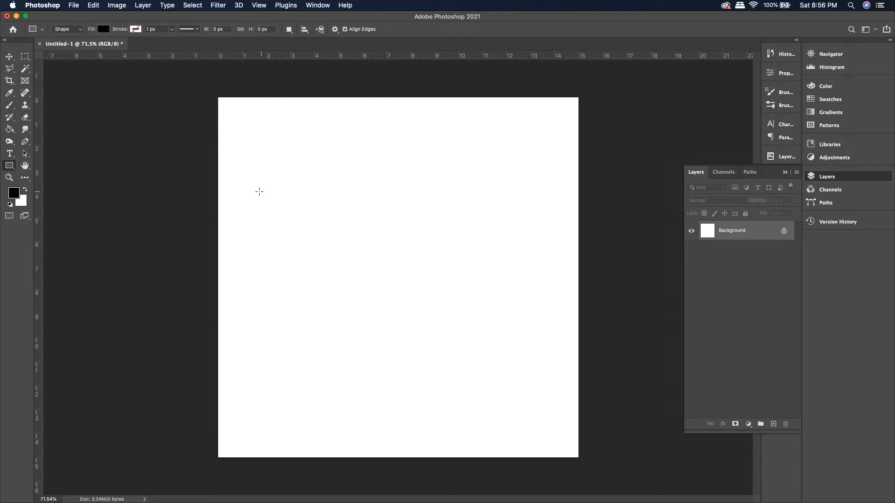
left_click_drag(259, 191, 511, 340)
key("v")
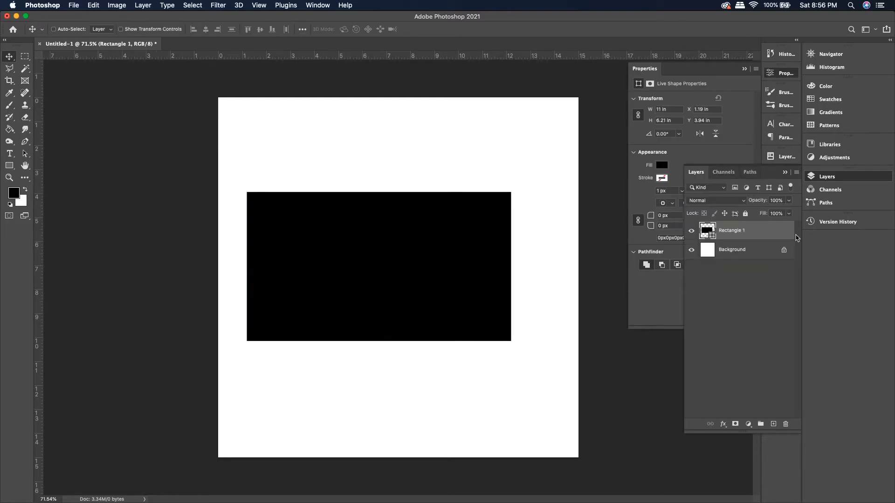
Convert the rectangle layer to a smart object and view its contents before returning to the Untitled-1 document.
right_click(776, 232)
left_click(744, 225)
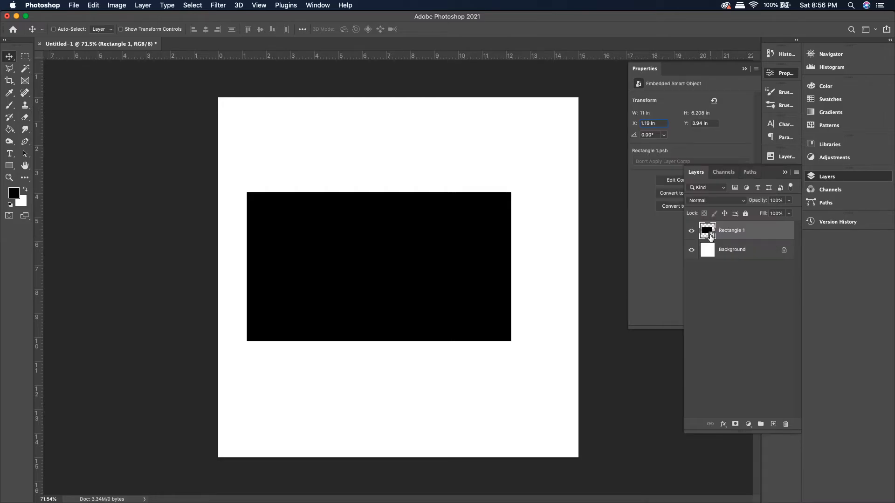
double_click(711, 234)
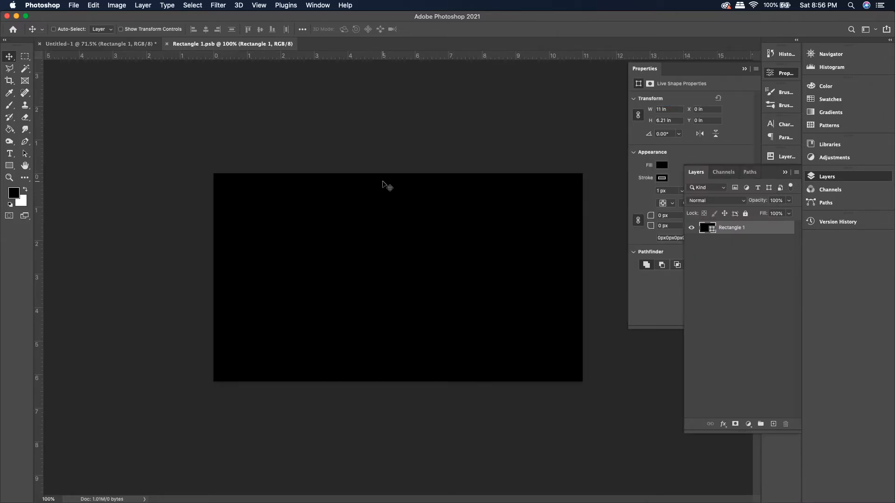
key("super")
left_click(139, 44)
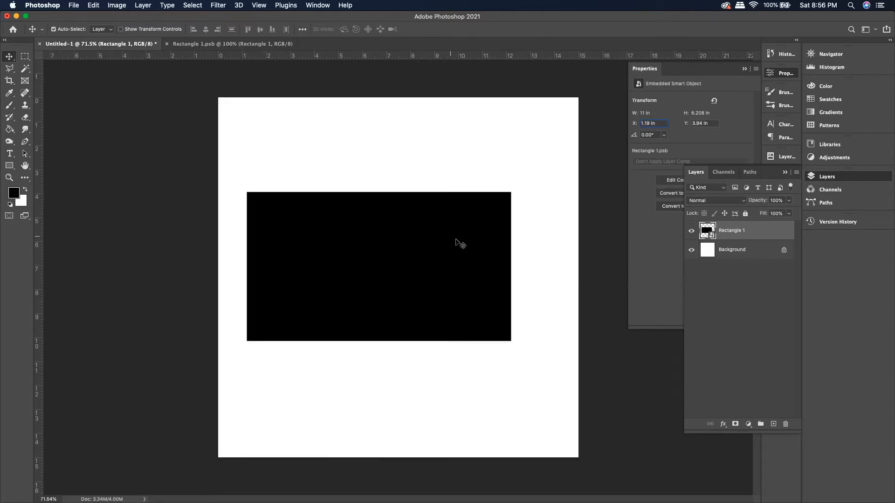
Distort the rectangle smart object by pulling its lower-right corner down and inward, and reset its transform.
key("super+t")
right_click(475, 241)
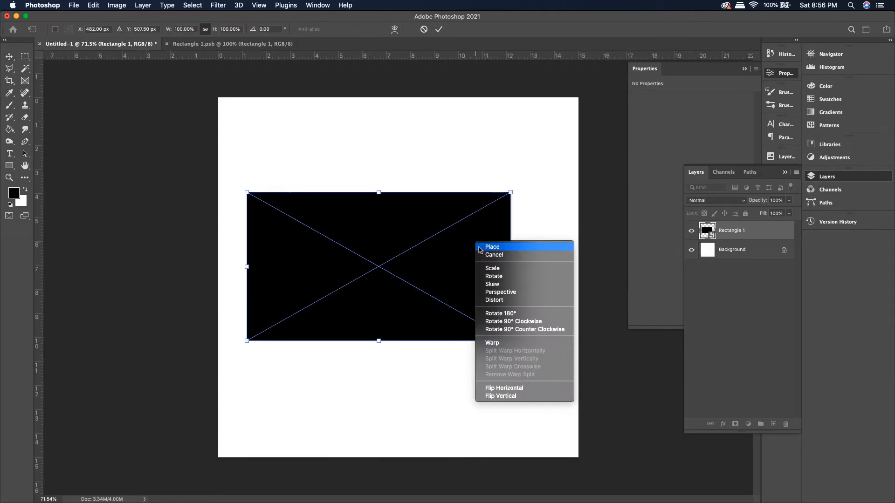
left_click(494, 301)
left_click_drag(510, 341, 459, 435)
key("Return")
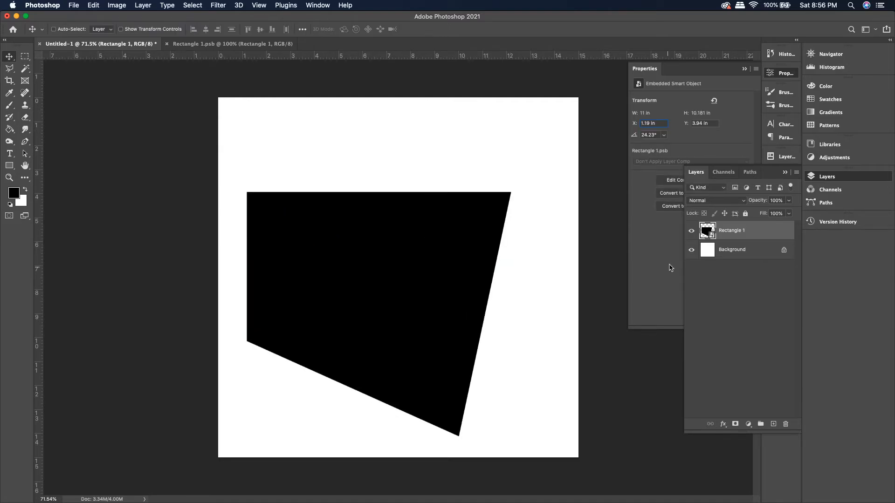
left_click(714, 101)
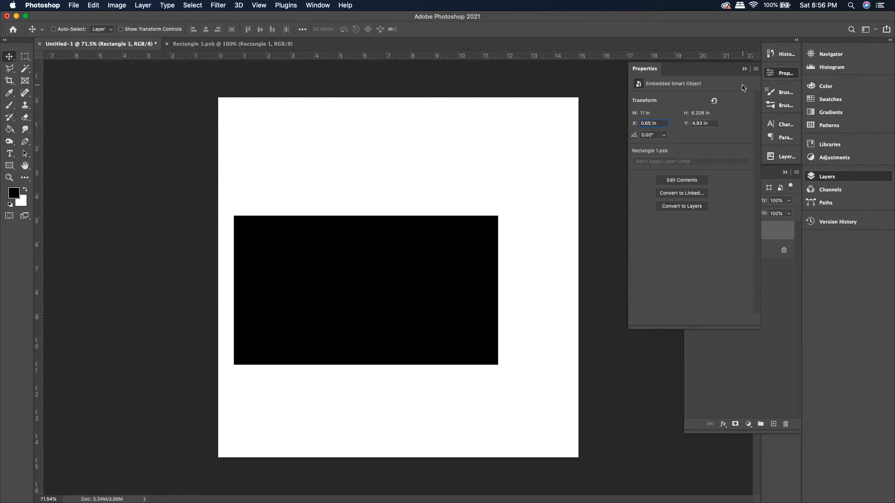
left_click(744, 68)
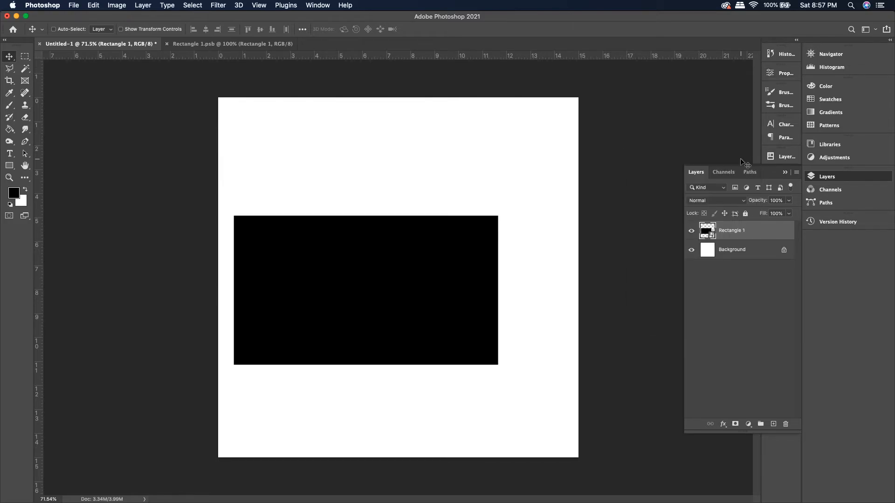
Examine the searchable preset collections for swatches, gradients and patterns, especially the list of gradient groups.
left_click(830, 99)
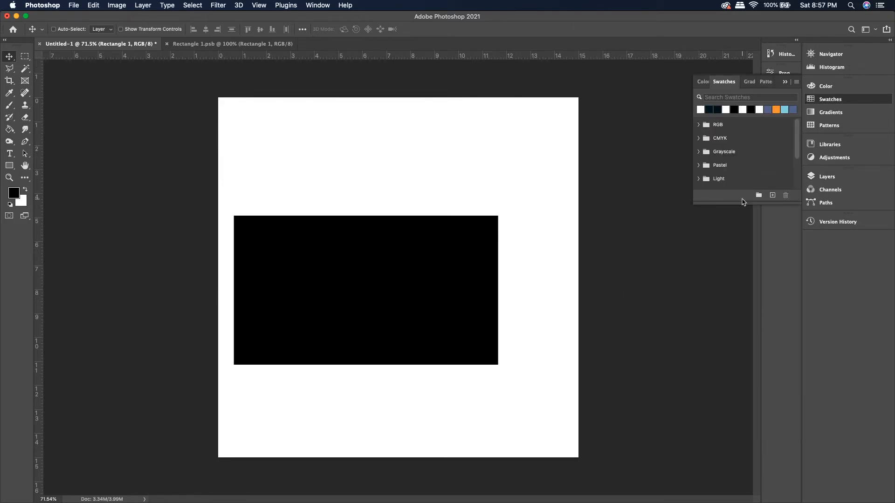
left_click_drag(736, 202, 737, 252)
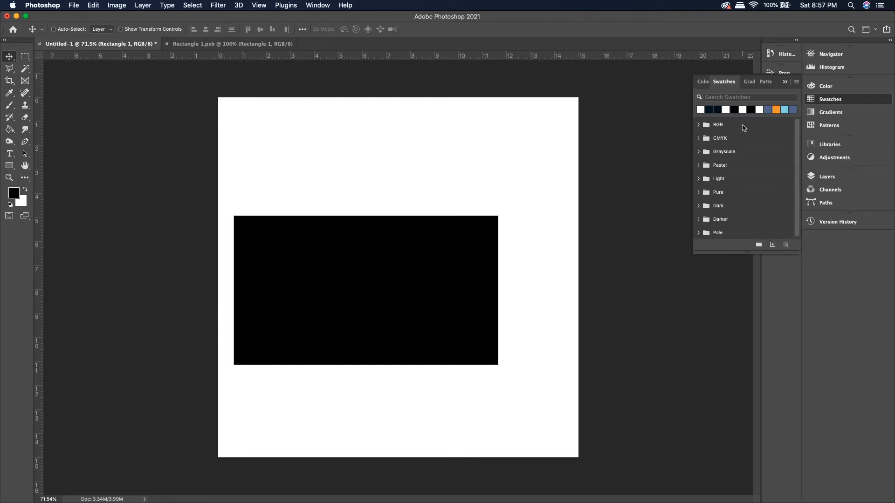
left_click(749, 82)
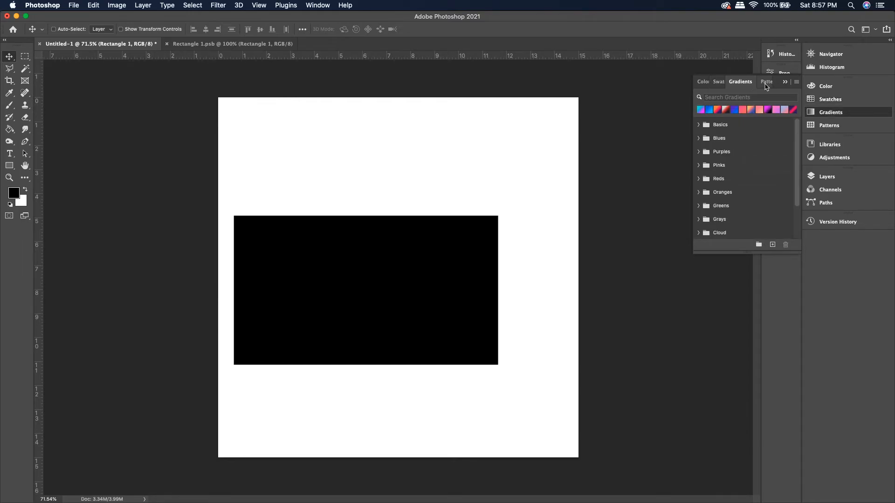
left_click(765, 82)
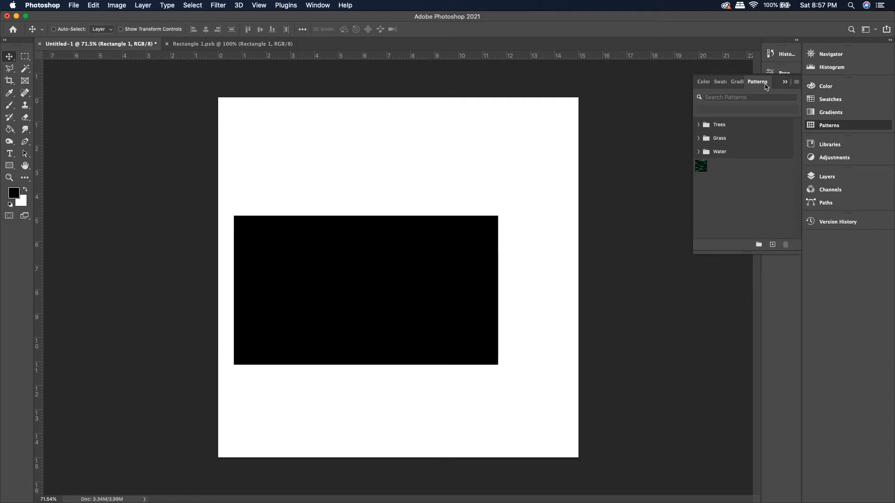
left_click(738, 83)
left_click(736, 96)
scroll(731, 142, "down", 3)
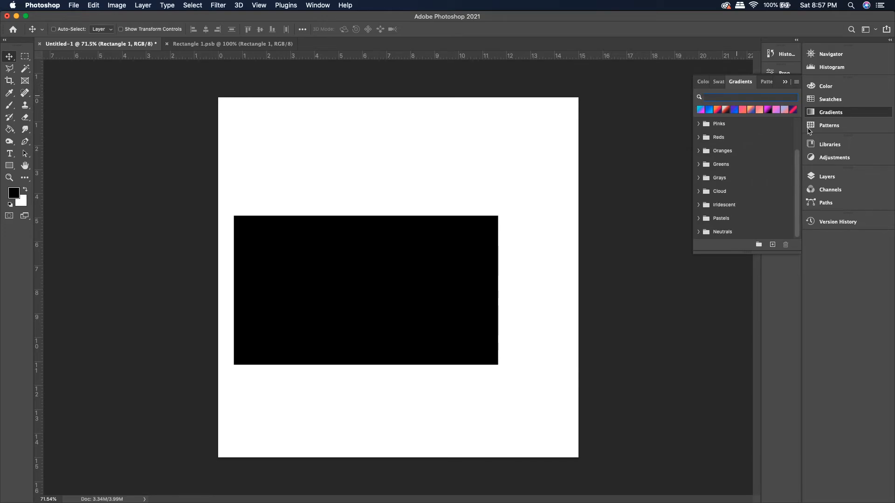
scroll(758, 170, "up", 3)
scroll(758, 169, "down", 3)
scroll(744, 154, "up", 3)
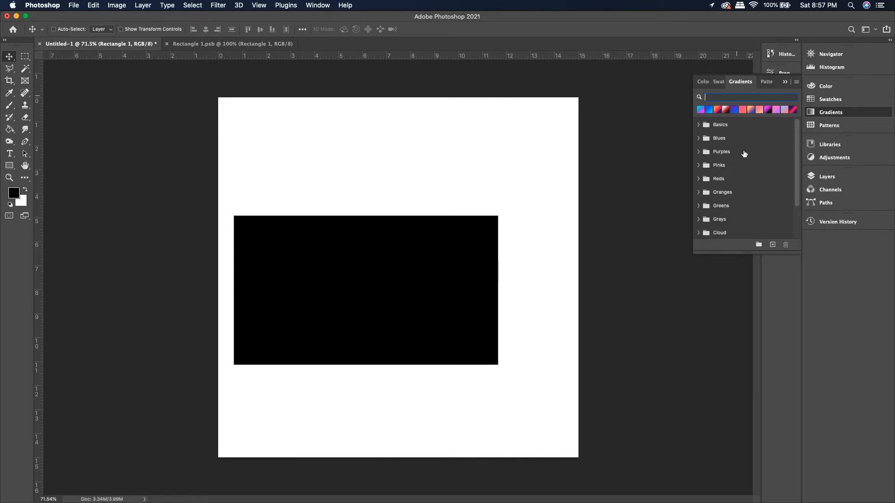
Search the gradient presets for "ORANGE" and apply the red-to-coral gradient from the Oranges group to the rectangle.
type("ORANGE")
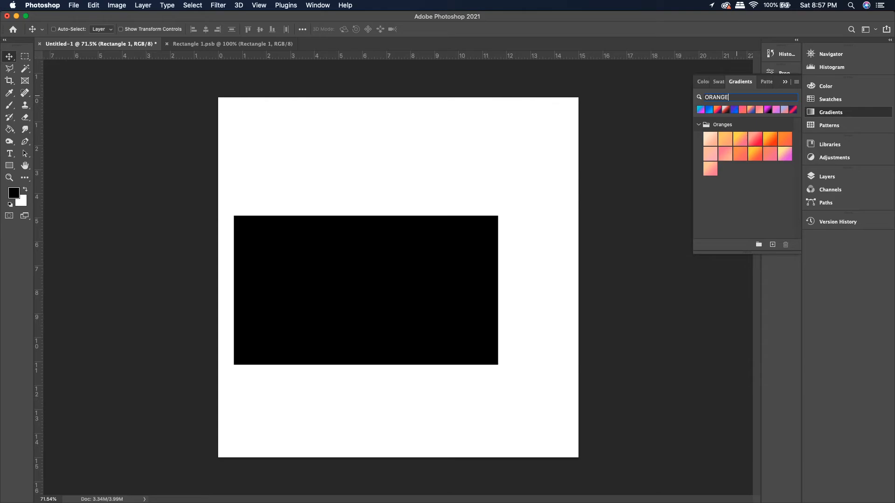
left_click(752, 139)
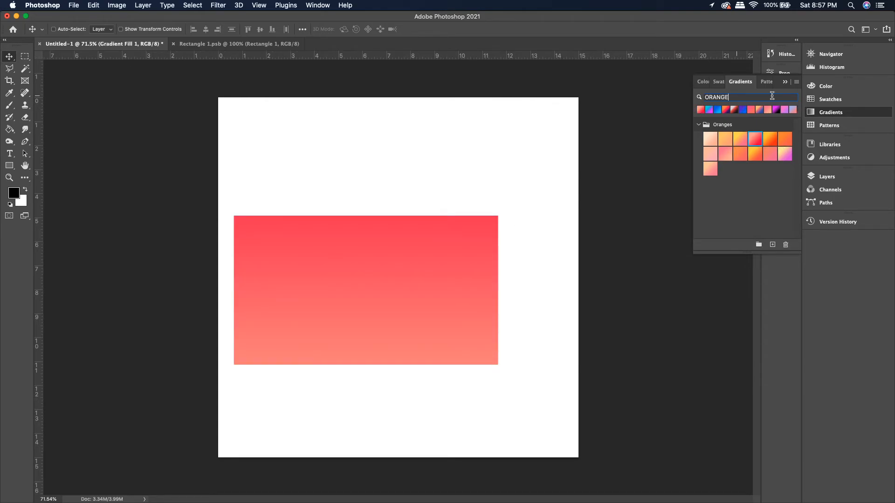
left_click(766, 82)
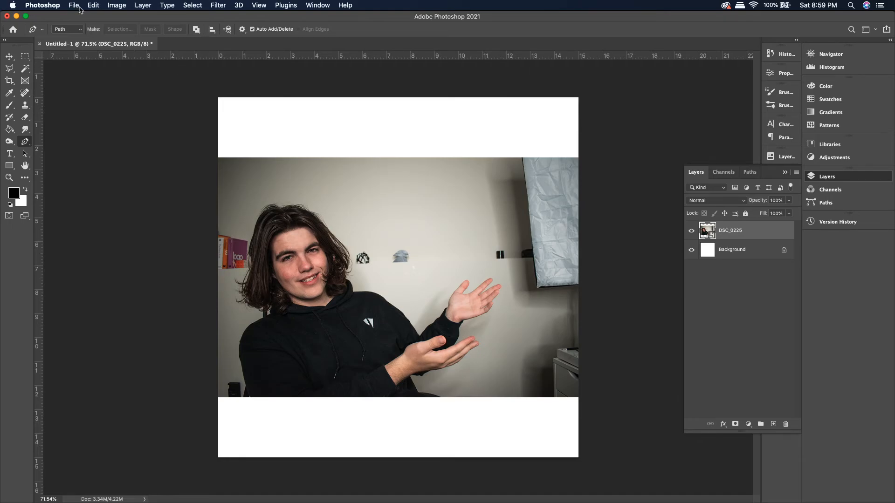
Enable the Content-Aware Tracing Tool in the Technology Previews preferences.
left_click(74, 5)
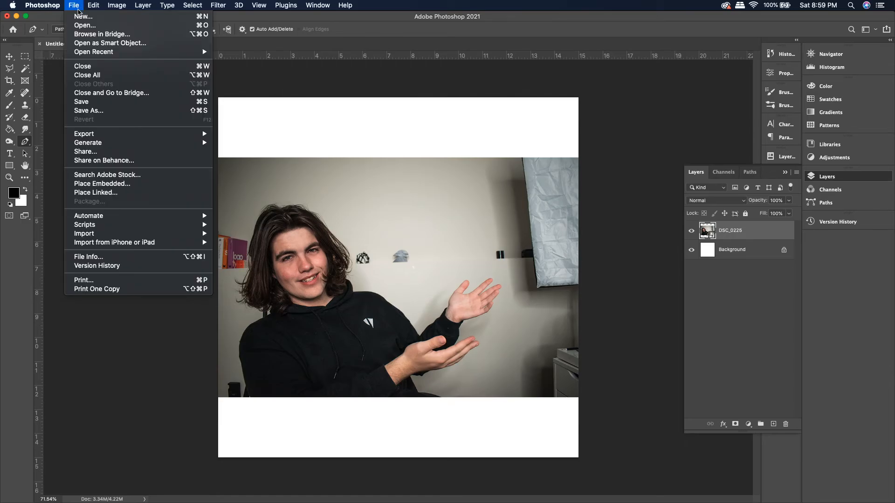
mouse_move(54, 3)
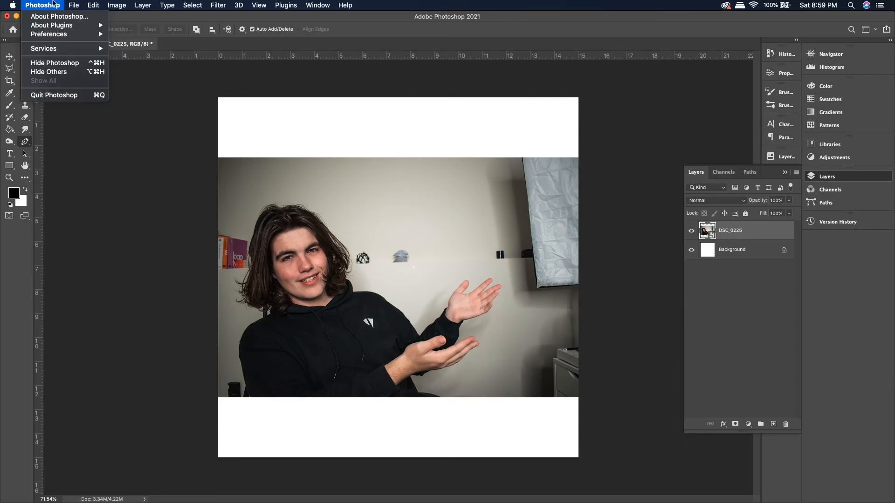
mouse_move(56, 35)
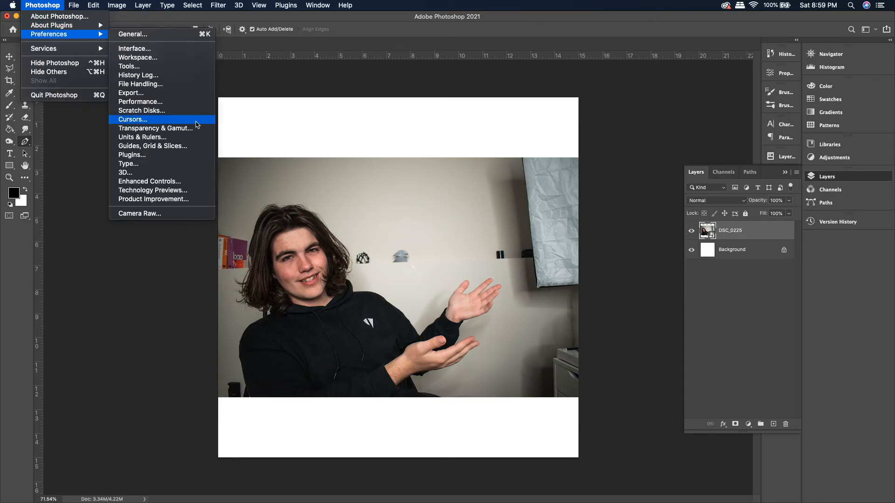
left_click(156, 190)
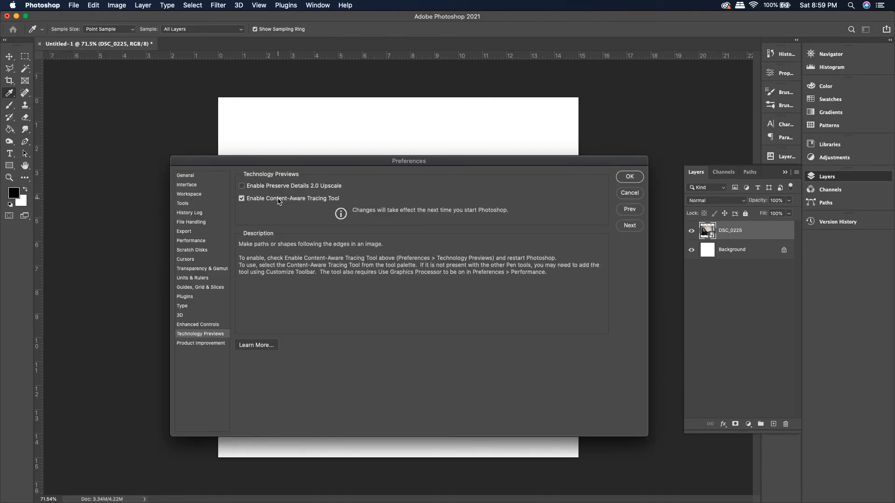
key("Return")
key("v")
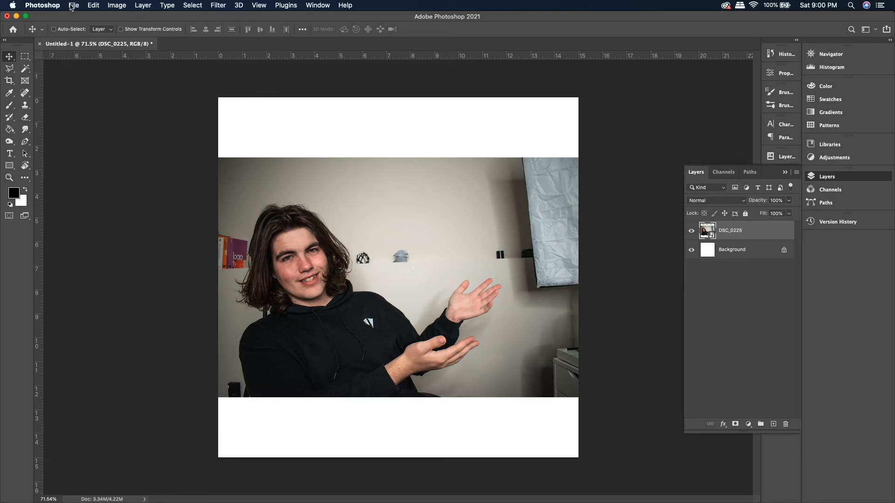
left_click(48, 3)
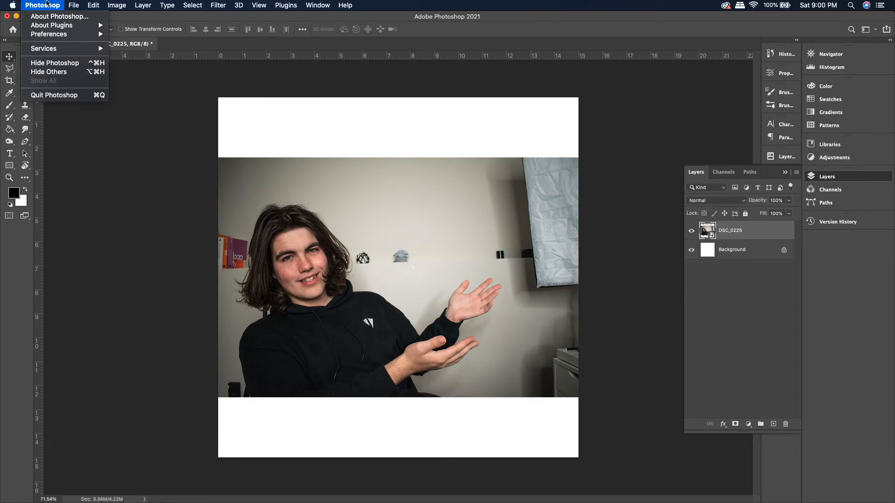
left_click(189, 151)
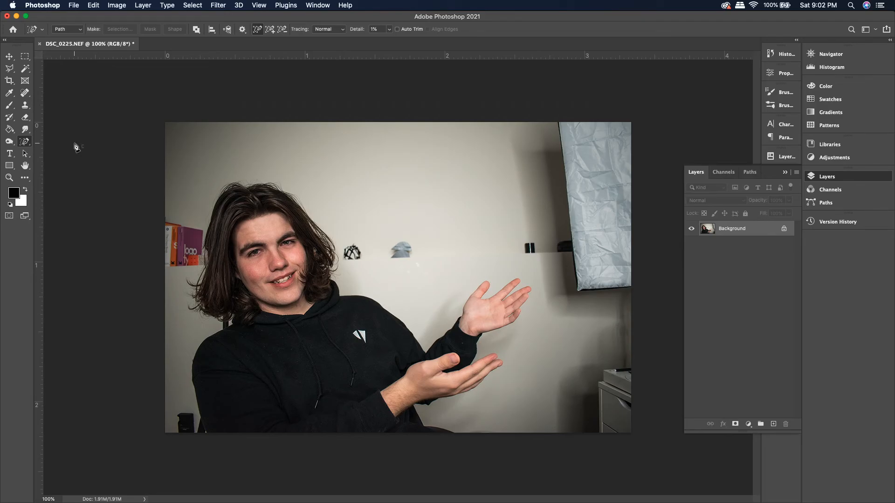
Trace a path with the Content-Aware Tracing Tool along the hoodie's shoulder and sleeve up to the raised hand's thumb.
left_click(25, 142)
left_click(51, 159)
left_click(387, 311)
key("super+plus")
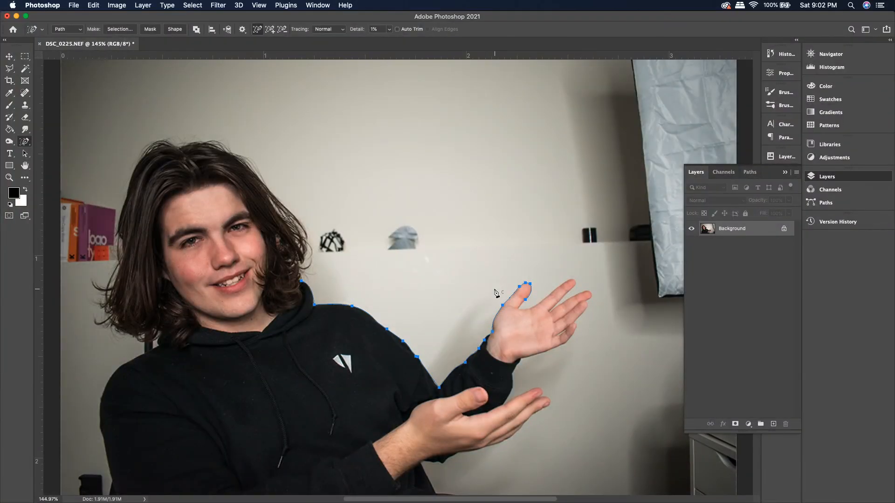
scroll(511, 295, "up", 3)
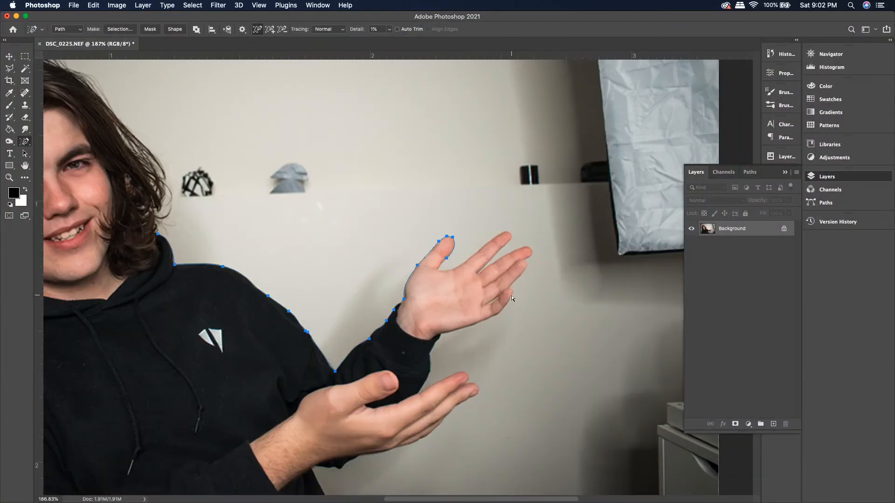
scroll(511, 299, "up", 3)
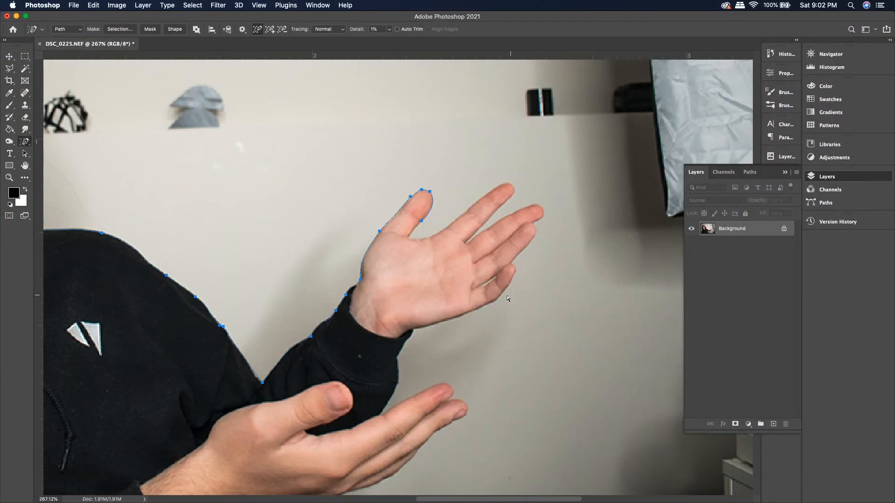